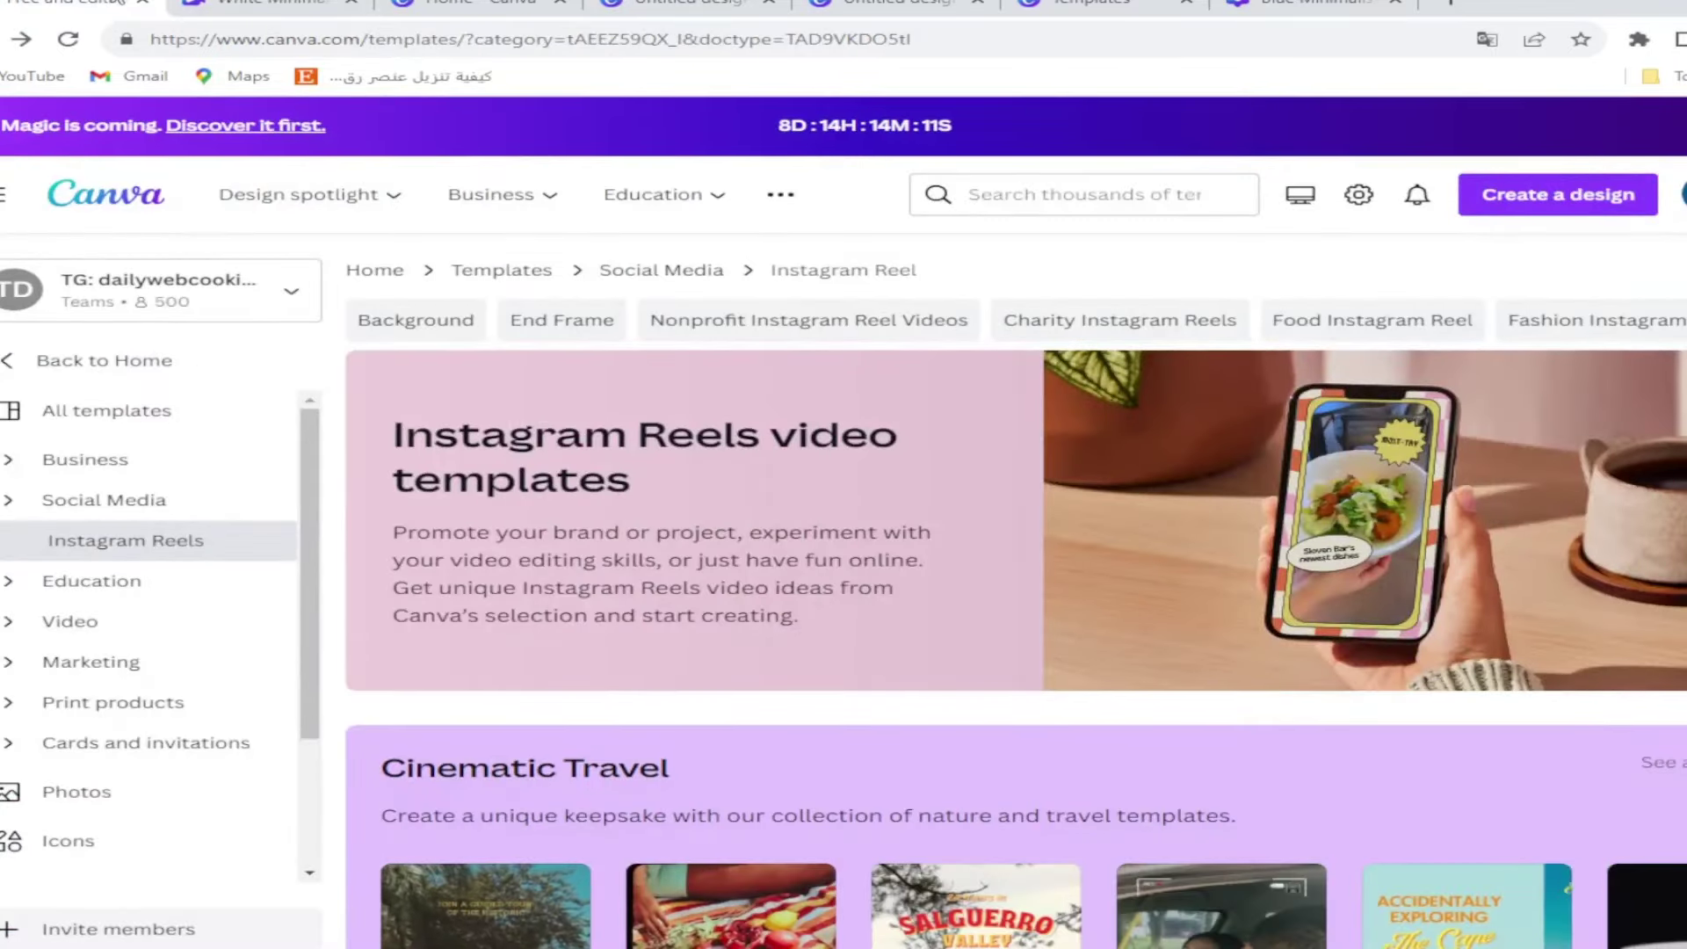
# - Scroll the Instagram Reels template grid and open the White Minimalist Healthy Food TikTok Video template
pyautogui.click(1058, 194)
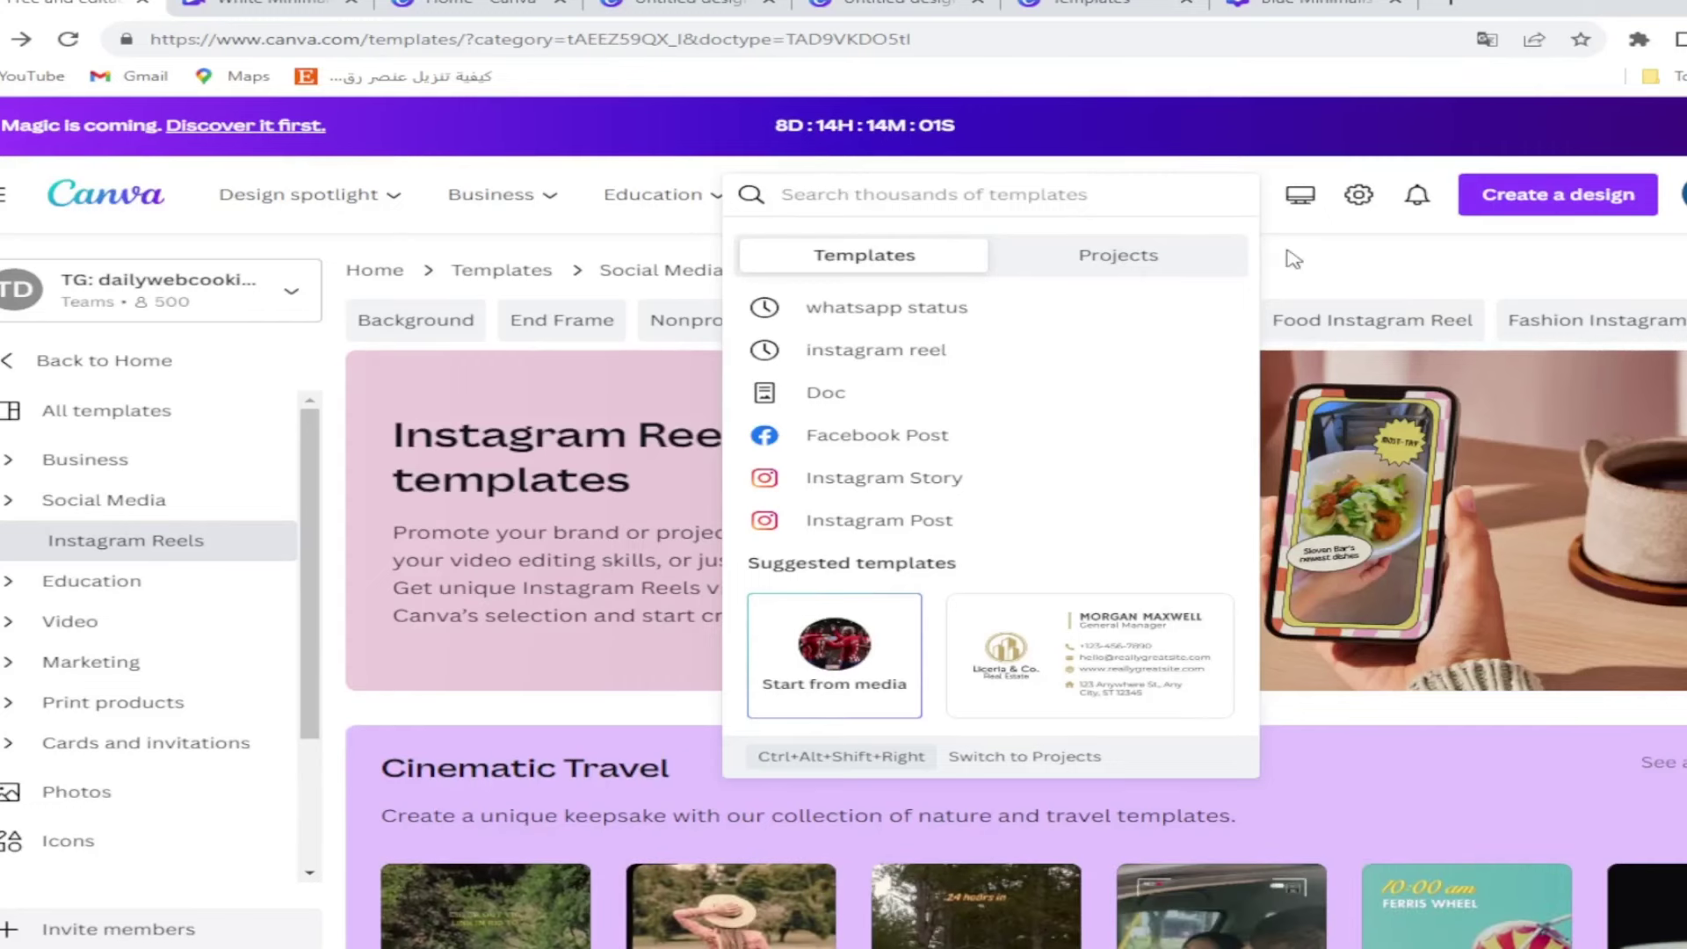
pyautogui.click(1318, 267)
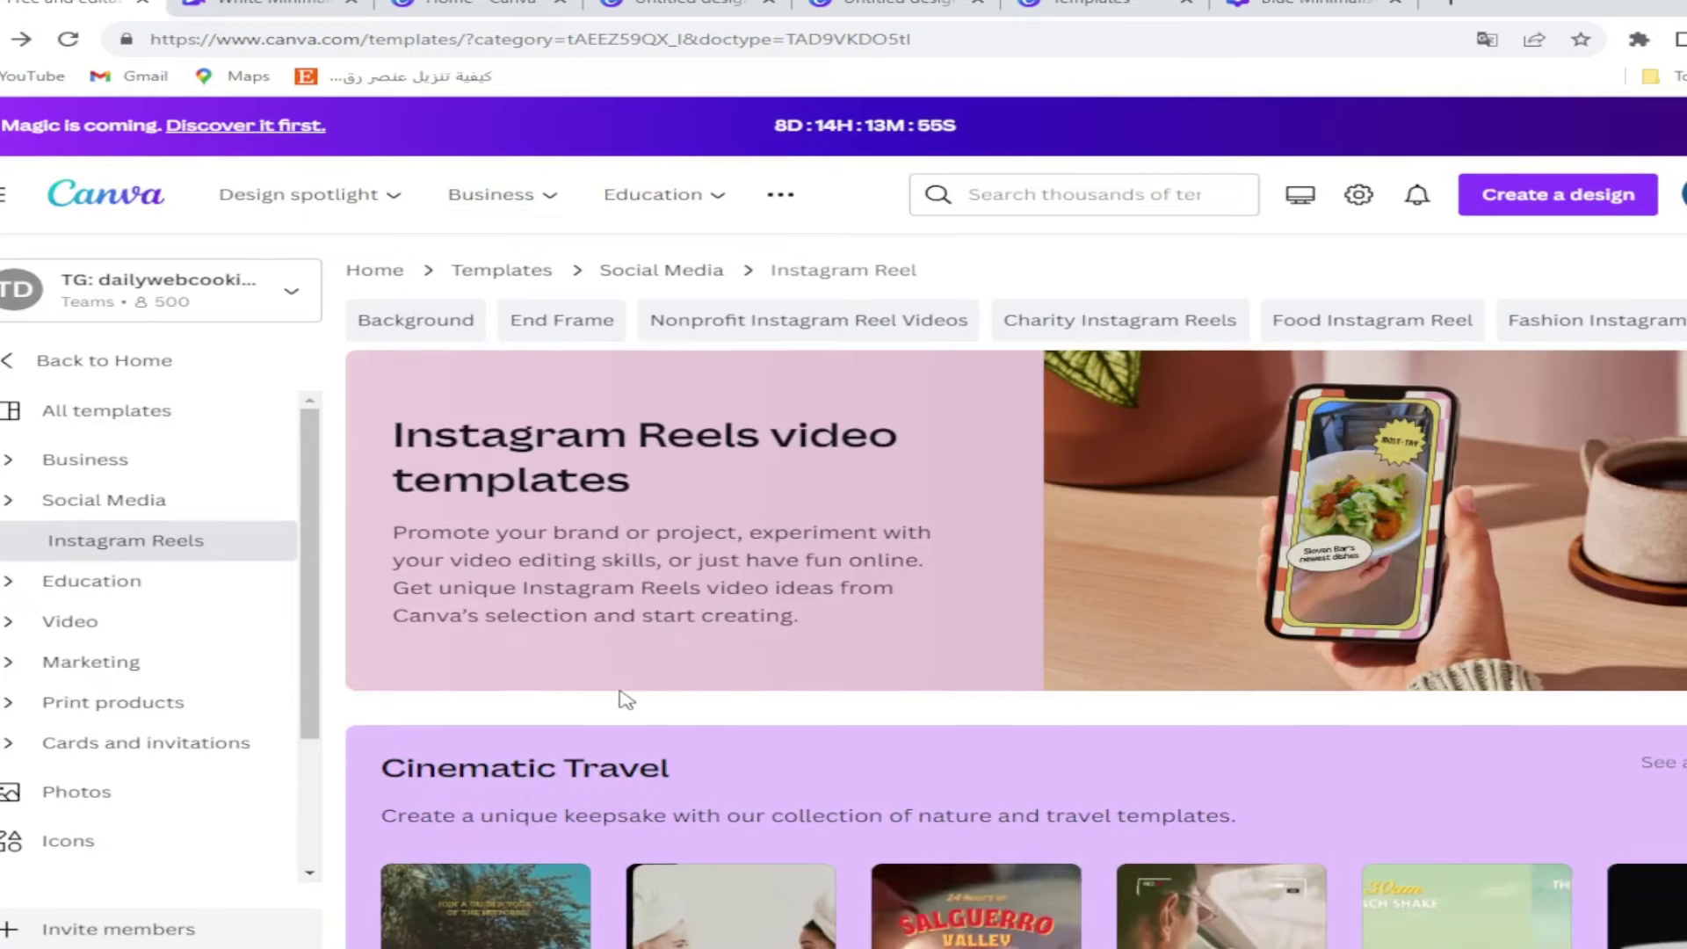
pyautogui.scroll(-5, 626, 700)
pyautogui.scroll(-2, 1034, 679)
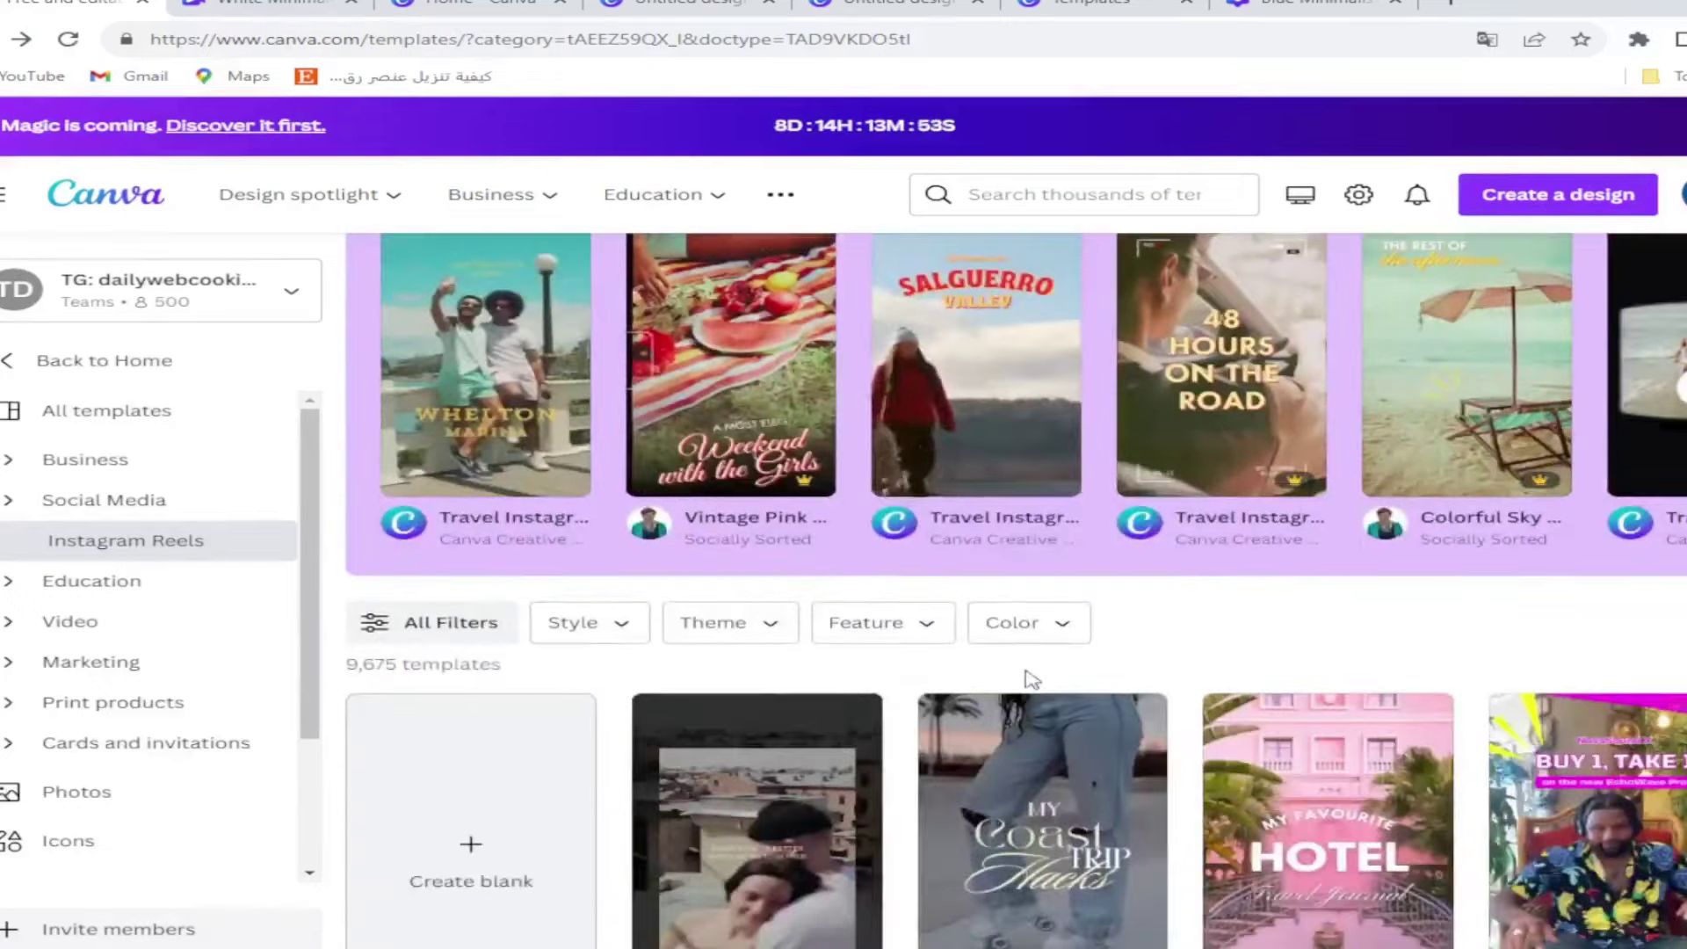
pyautogui.scroll(-5, 1033, 678)
pyautogui.scroll(-4, 987, 742)
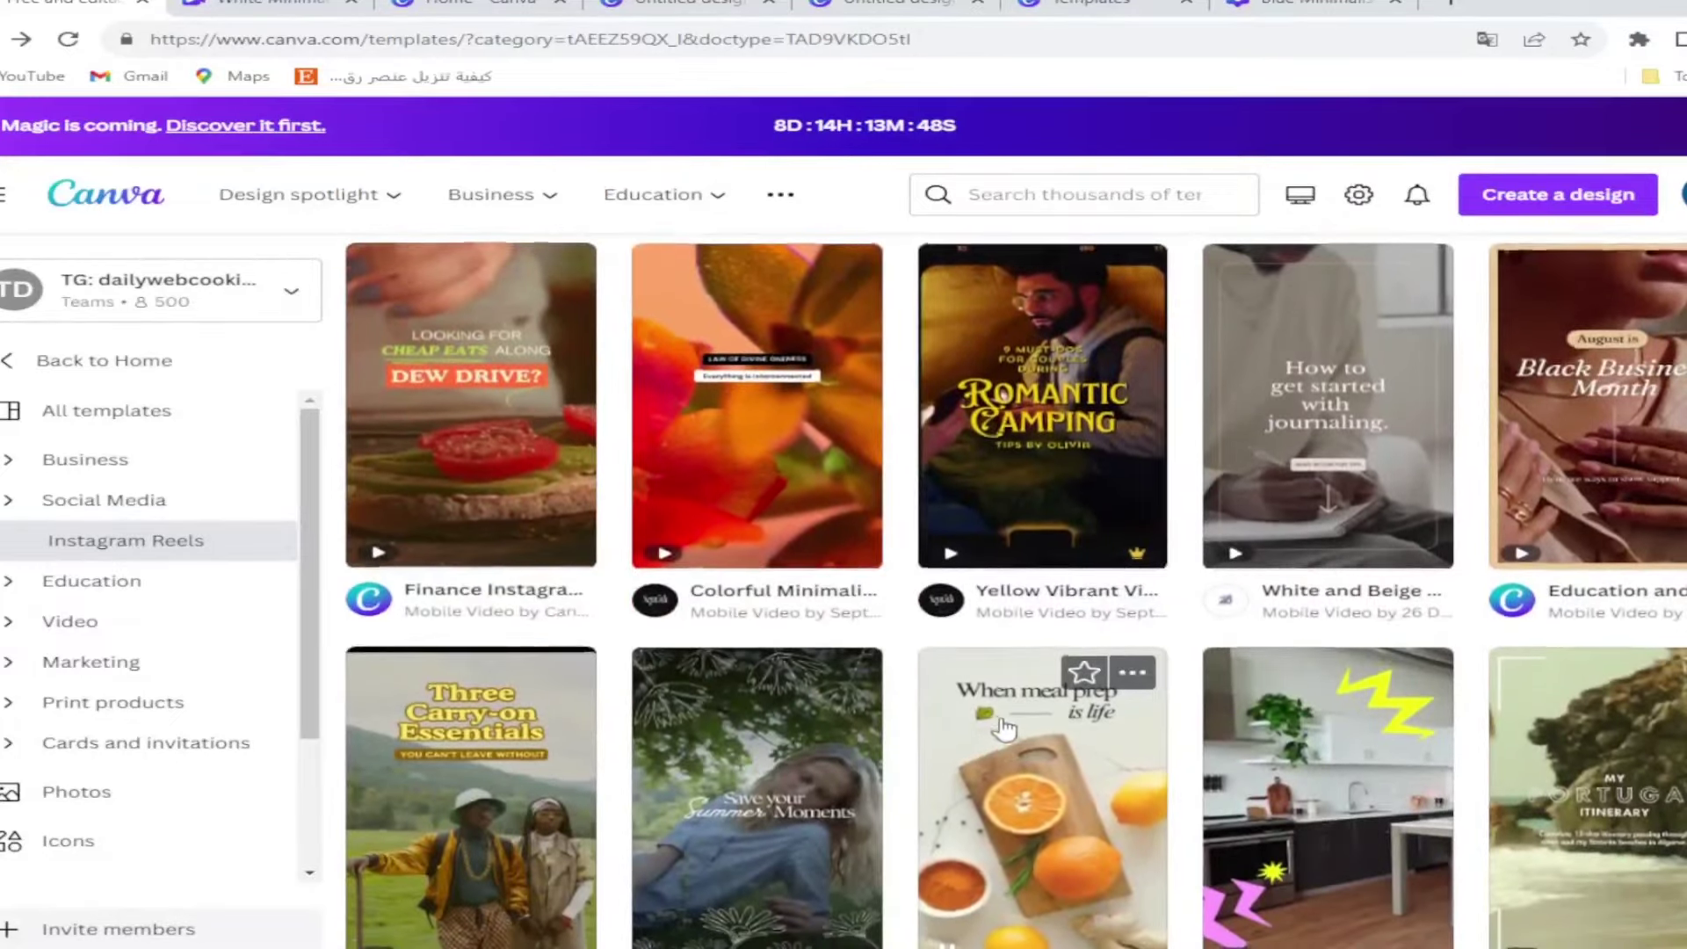
pyautogui.scroll(-5, 997, 731)
pyautogui.scroll(-3, 1206, 732)
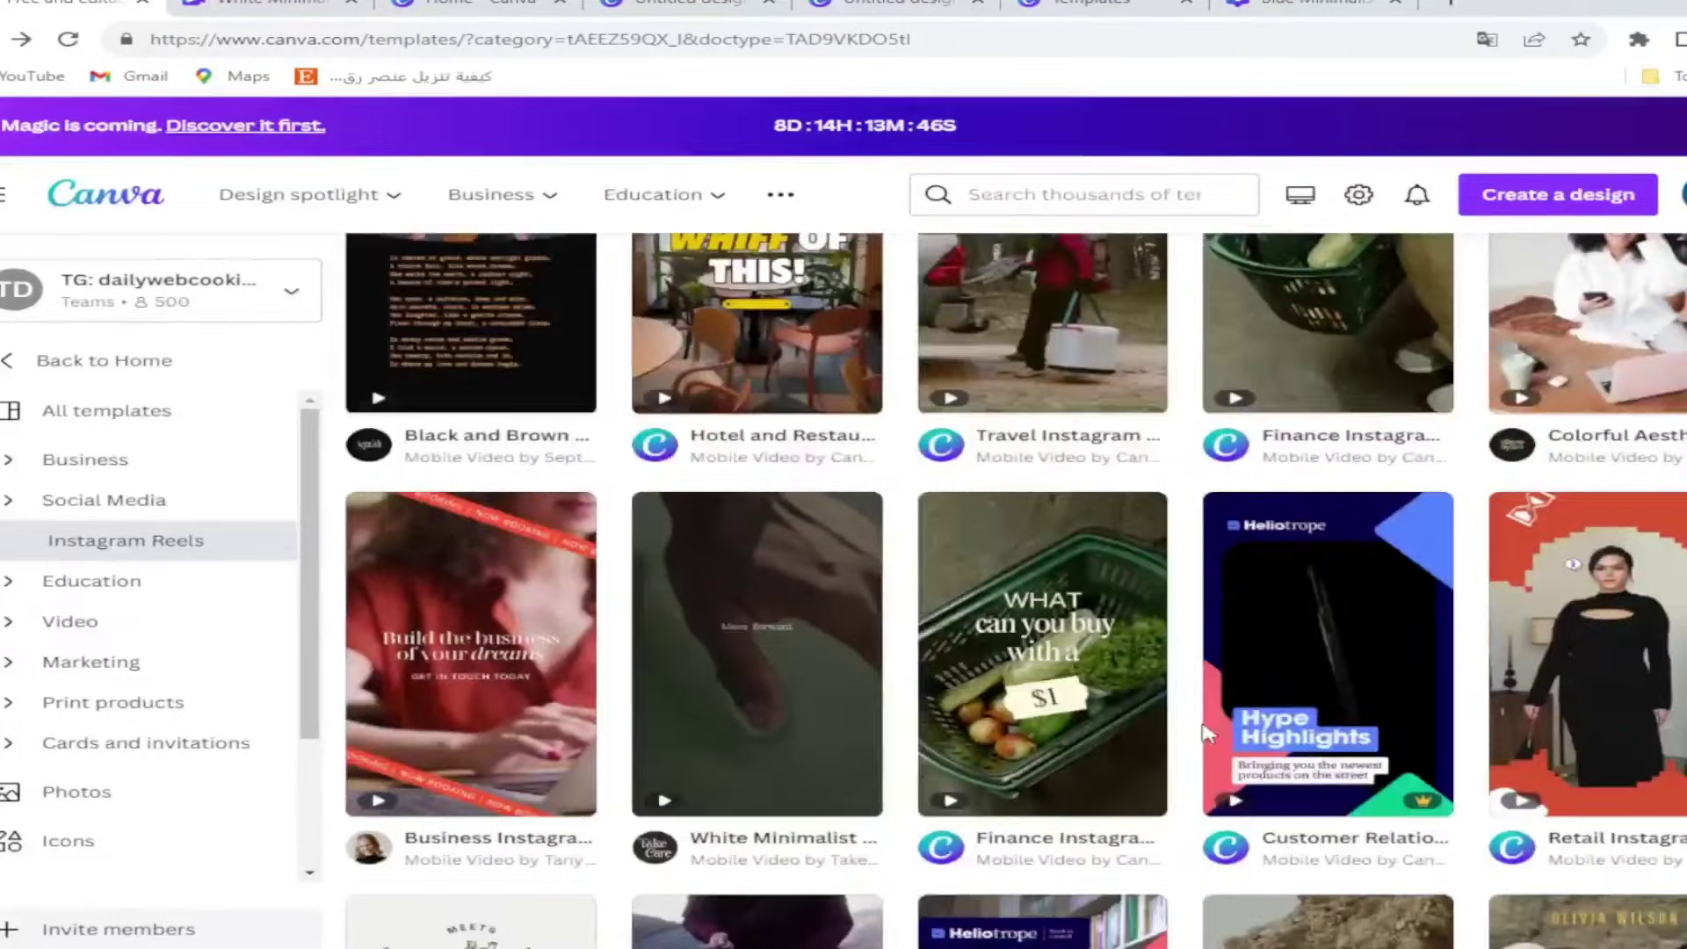
pyautogui.scroll(-5, 1206, 732)
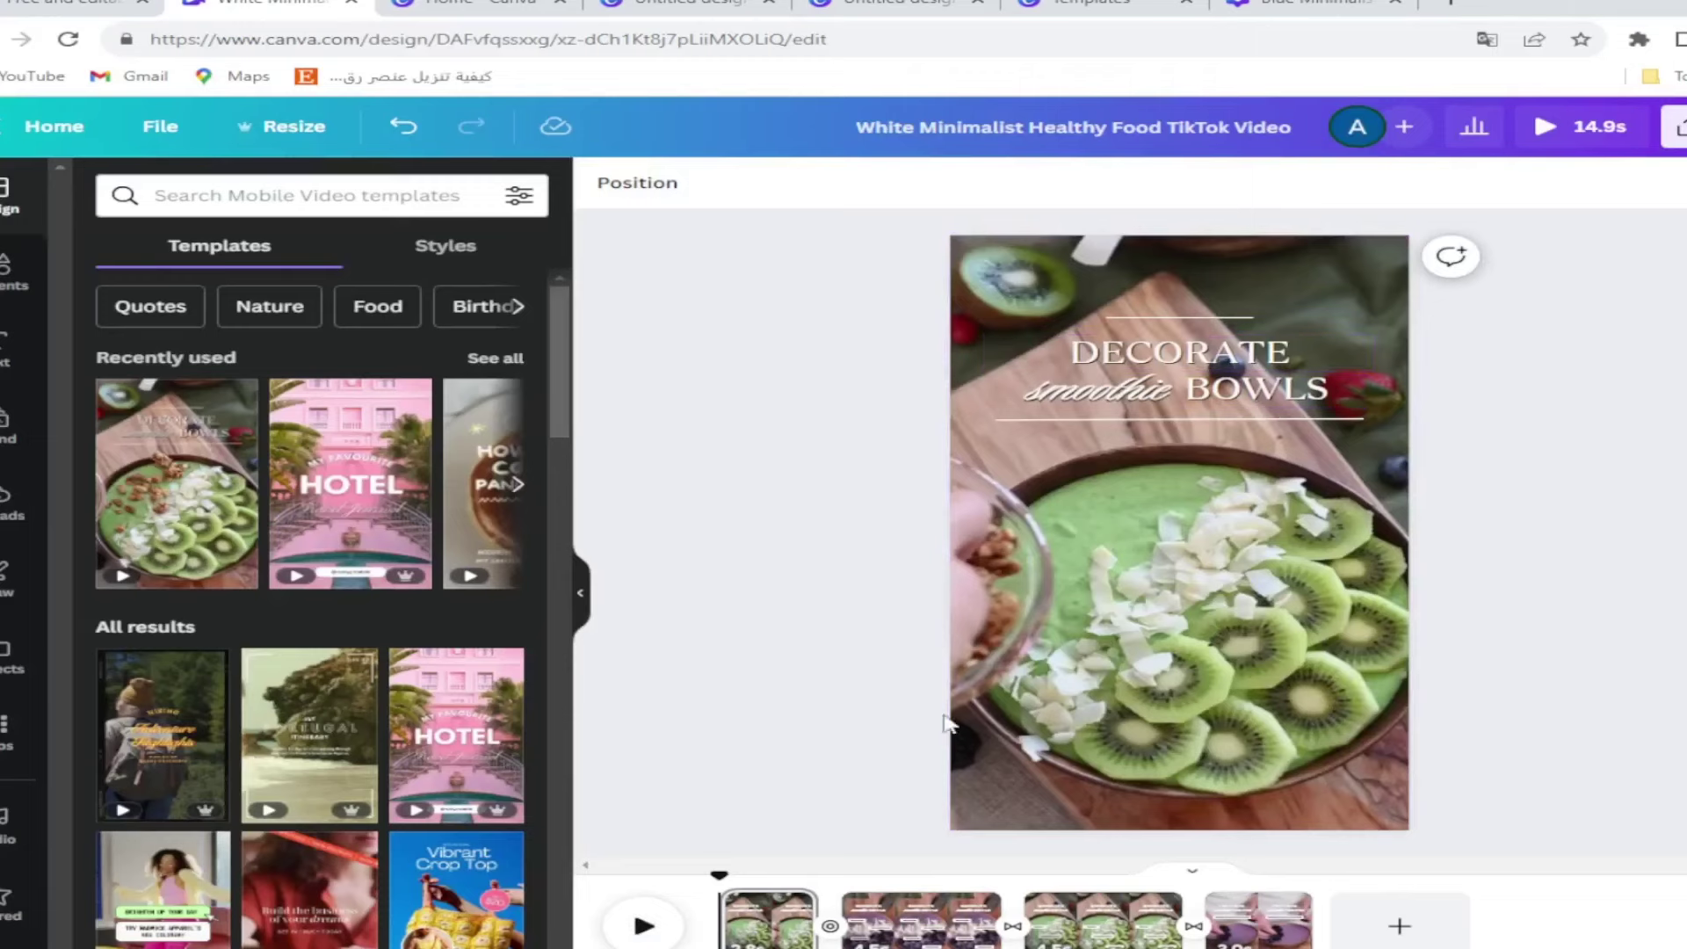
# - Preview the opening pages, then set the smoothie word's font to TAN Twinkle
pyautogui.click(959, 936)
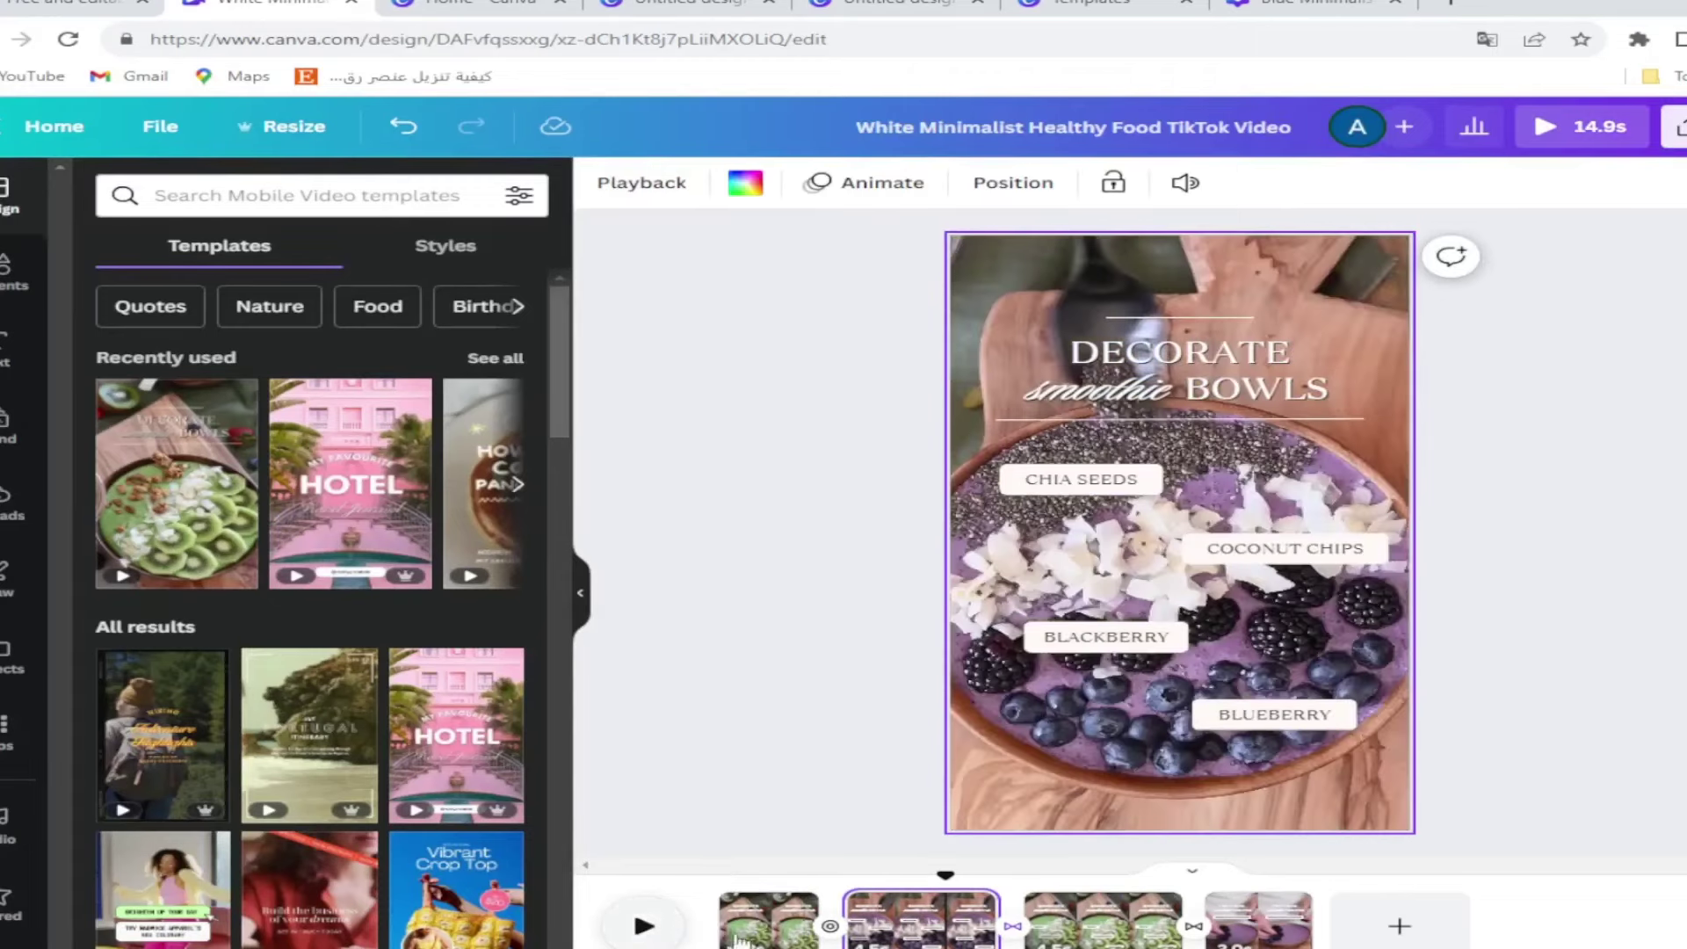
pyautogui.click(787, 930)
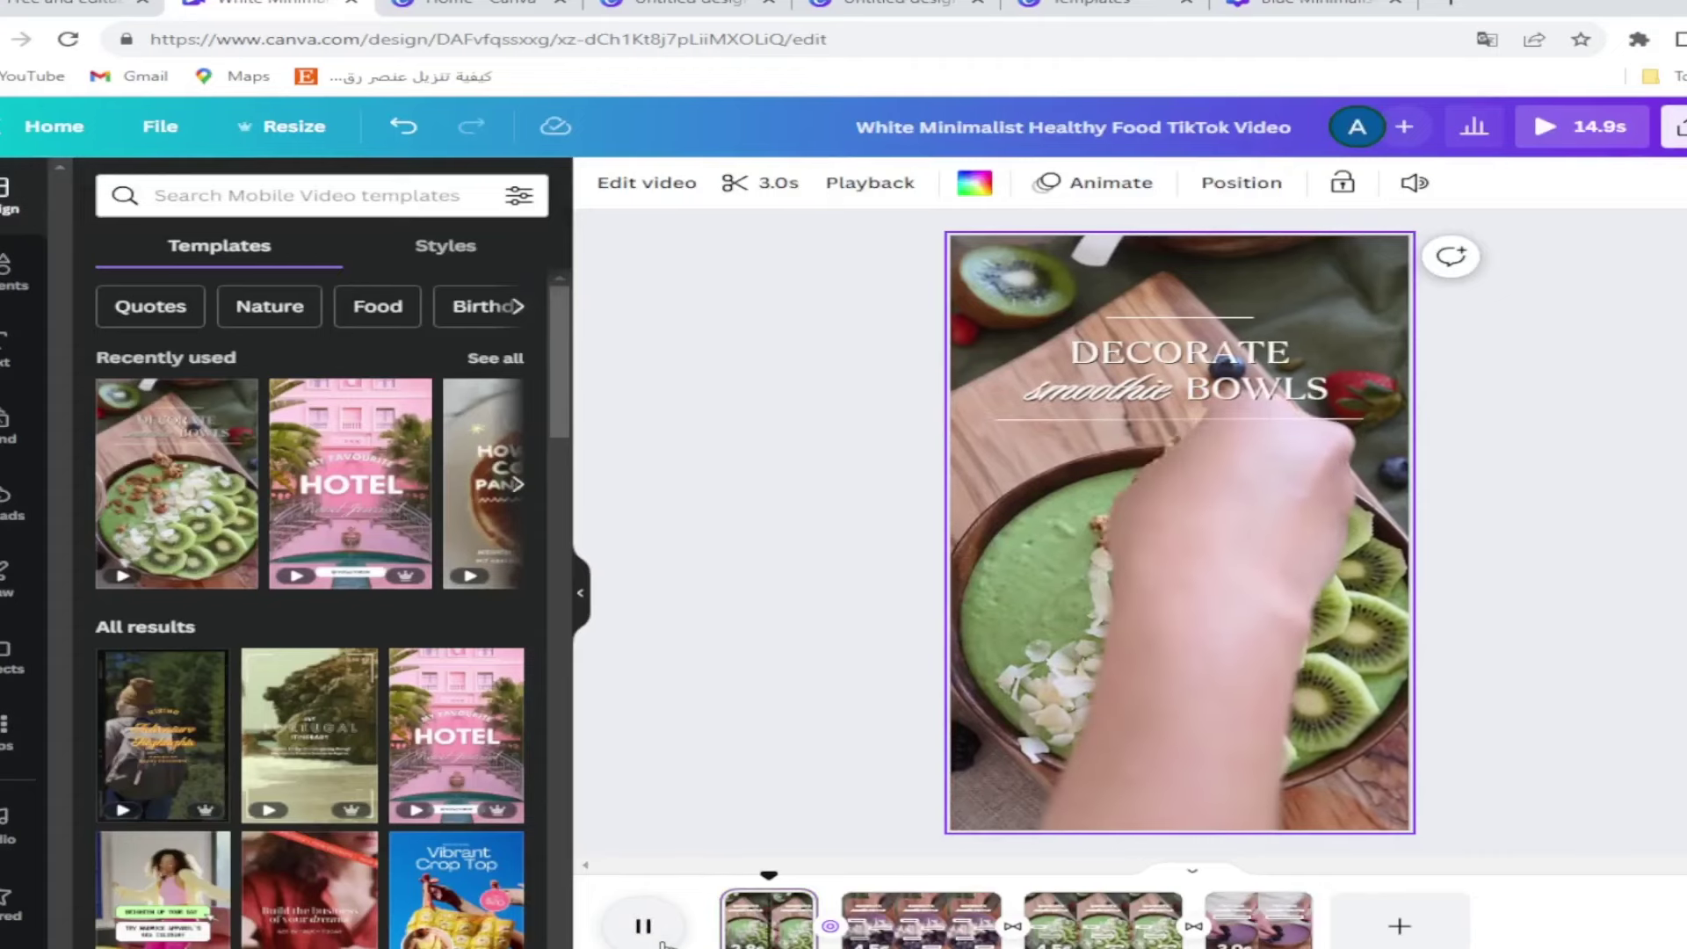
pyautogui.click(659, 940)
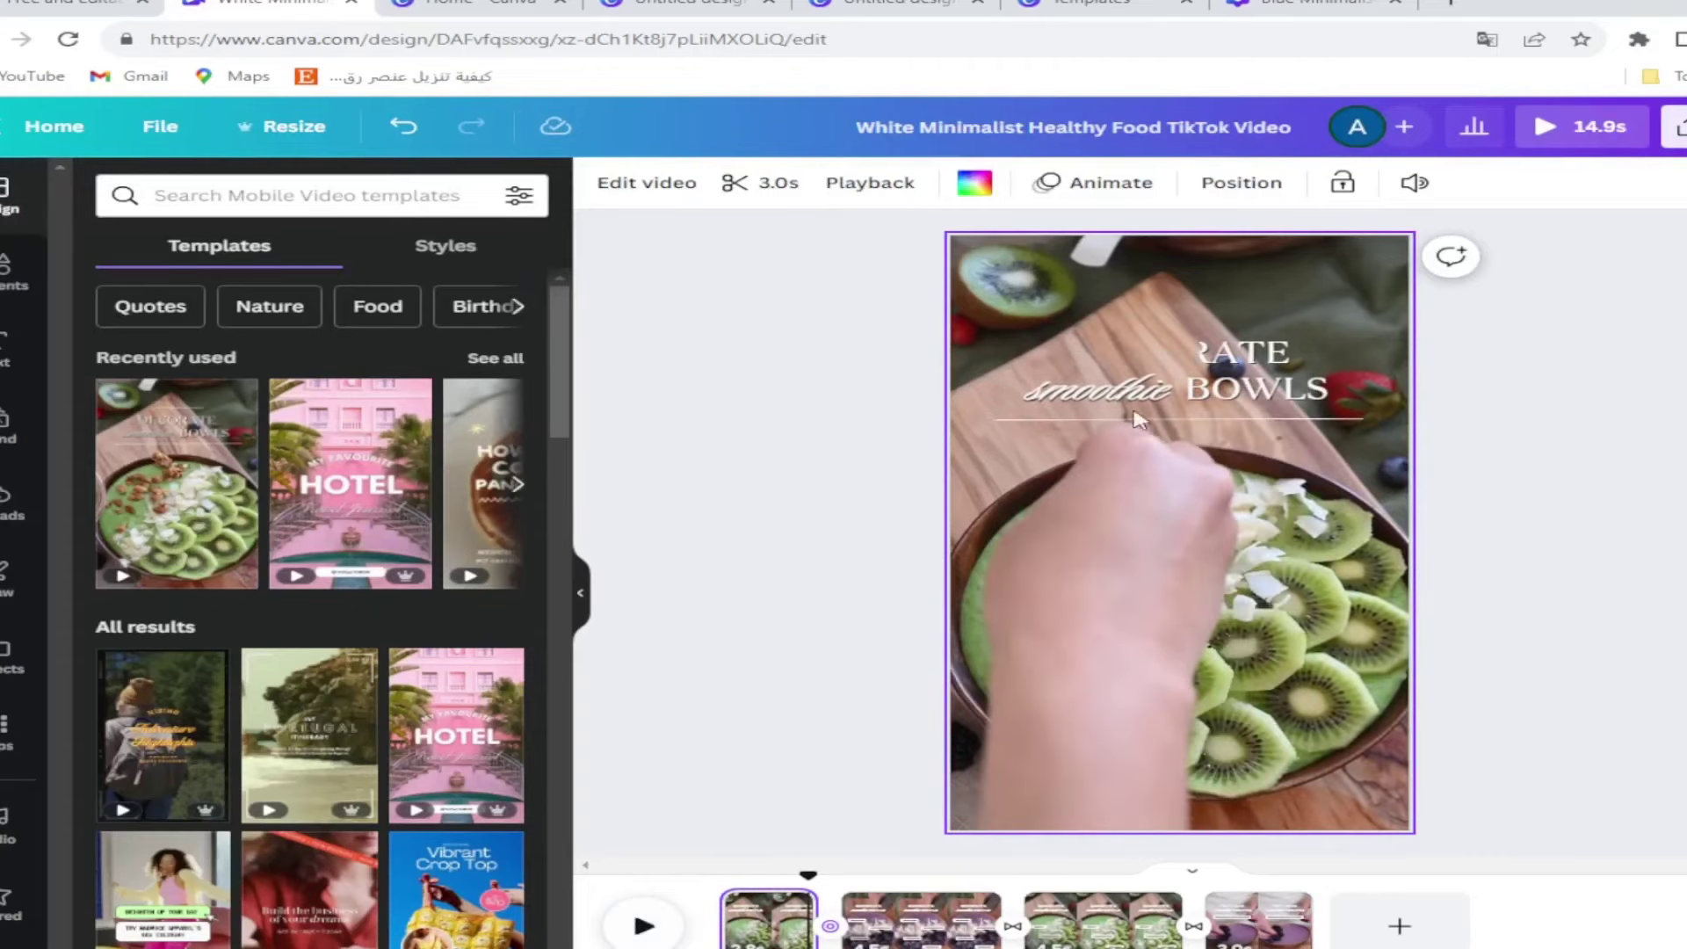
pyautogui.click(1139, 395)
pyautogui.doubleClick(1143, 396)
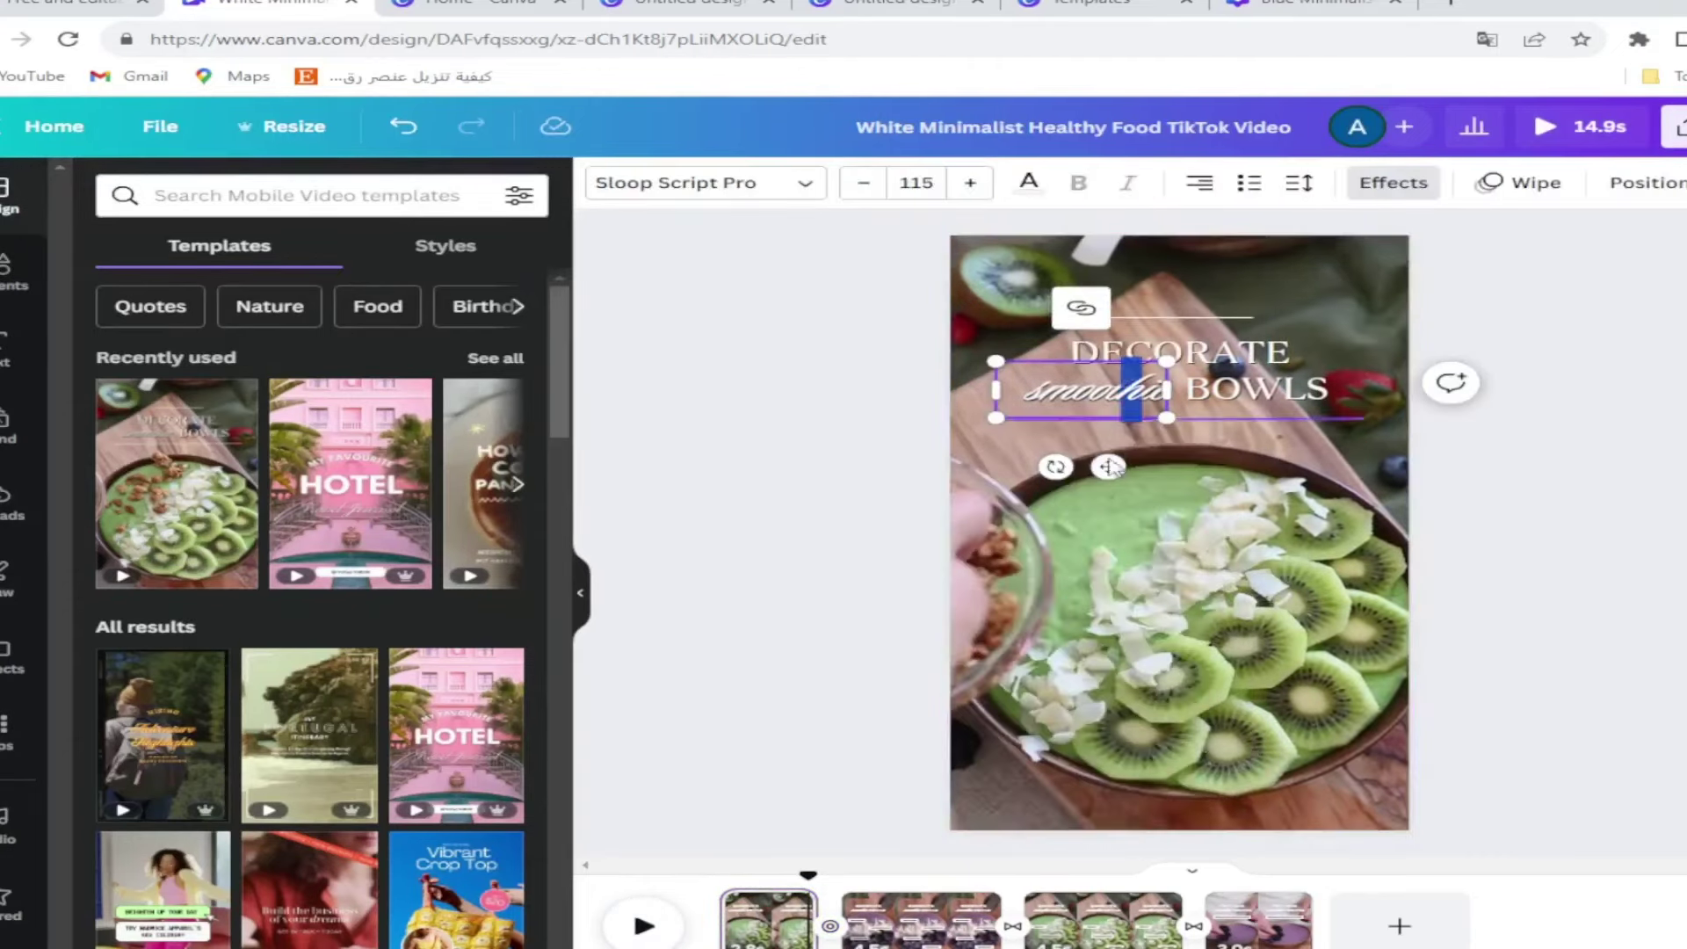
pyautogui.doubleClick(1098, 403)
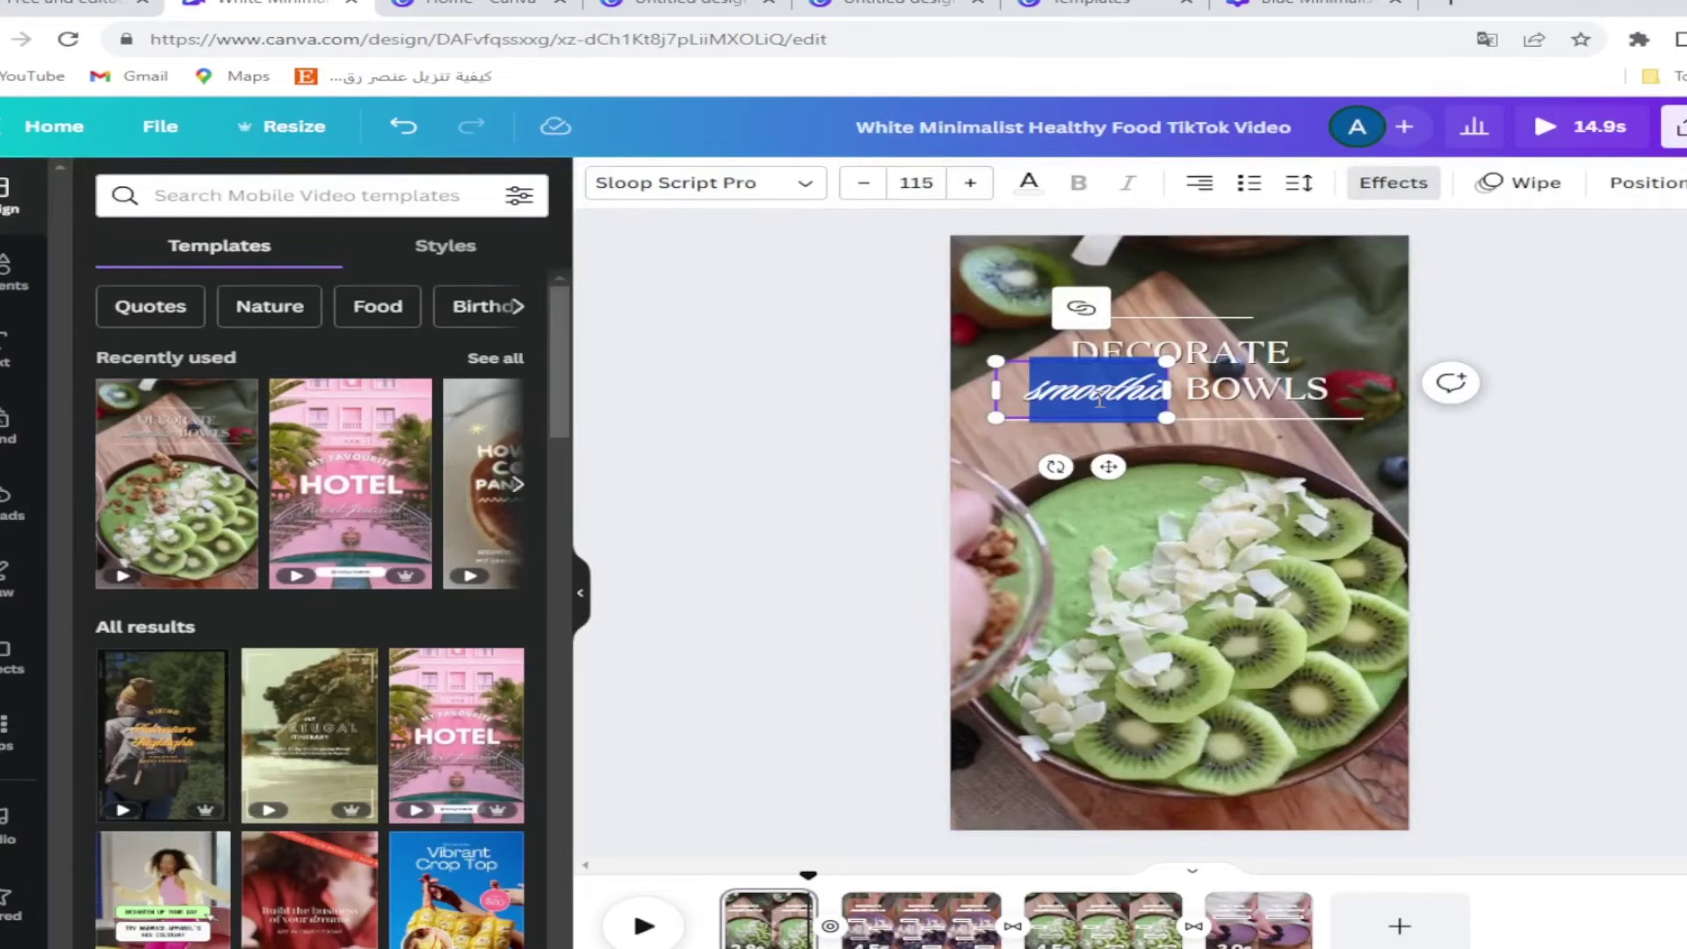
pyautogui.click(796, 194)
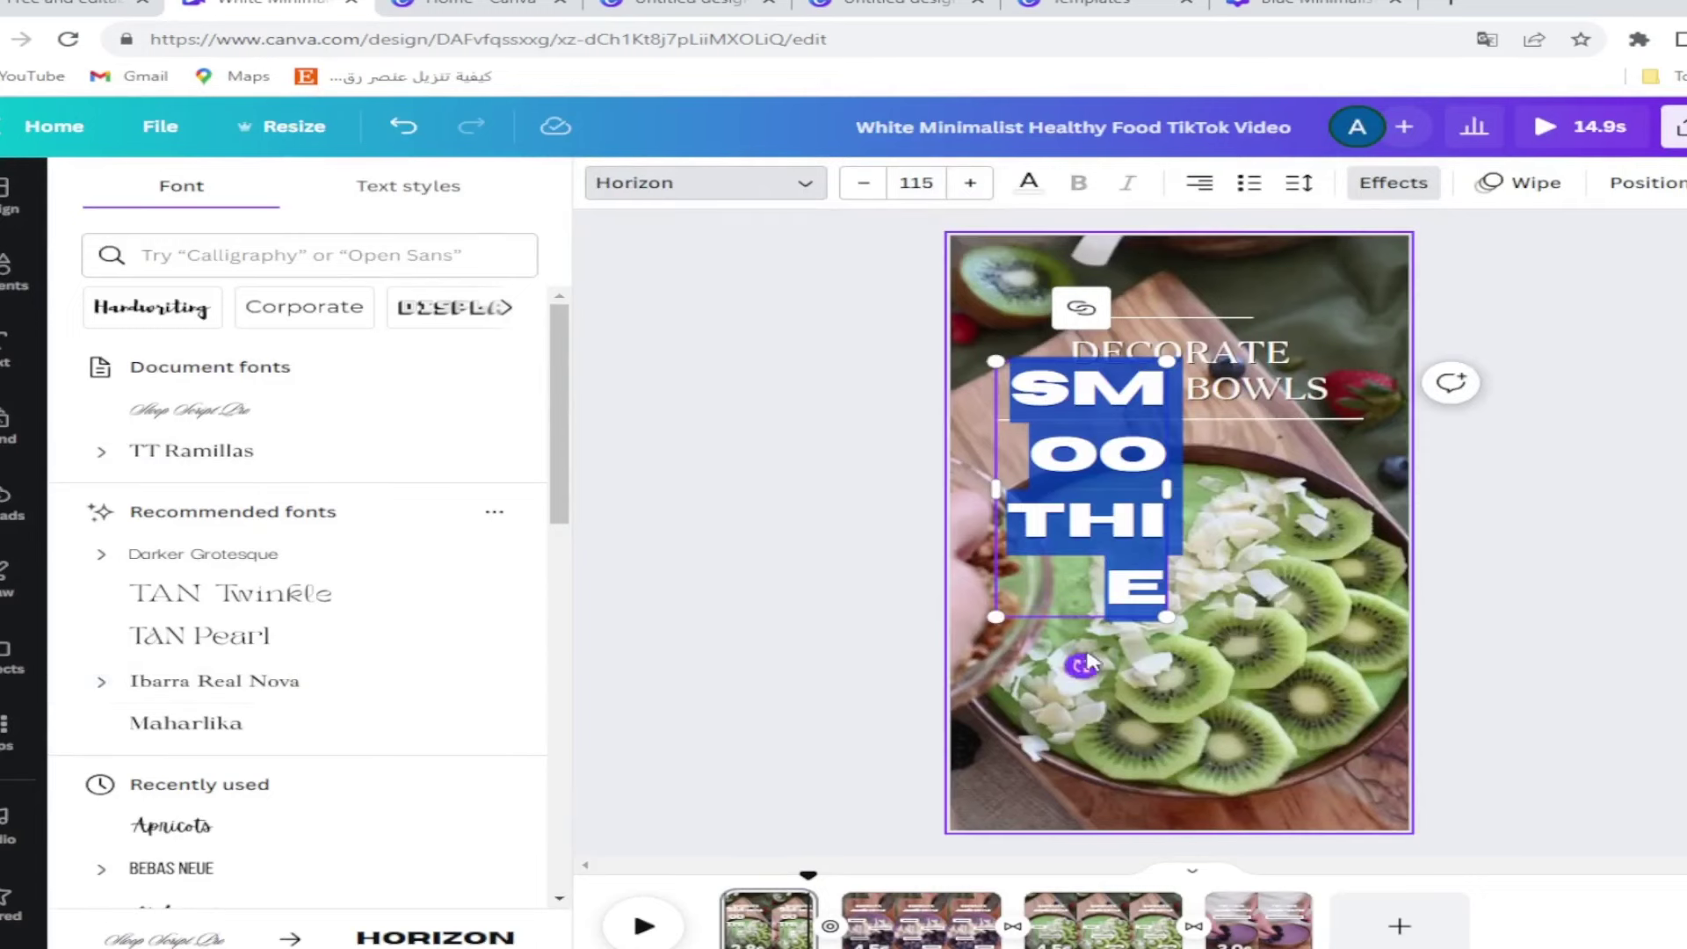
pyautogui.click(231, 414)
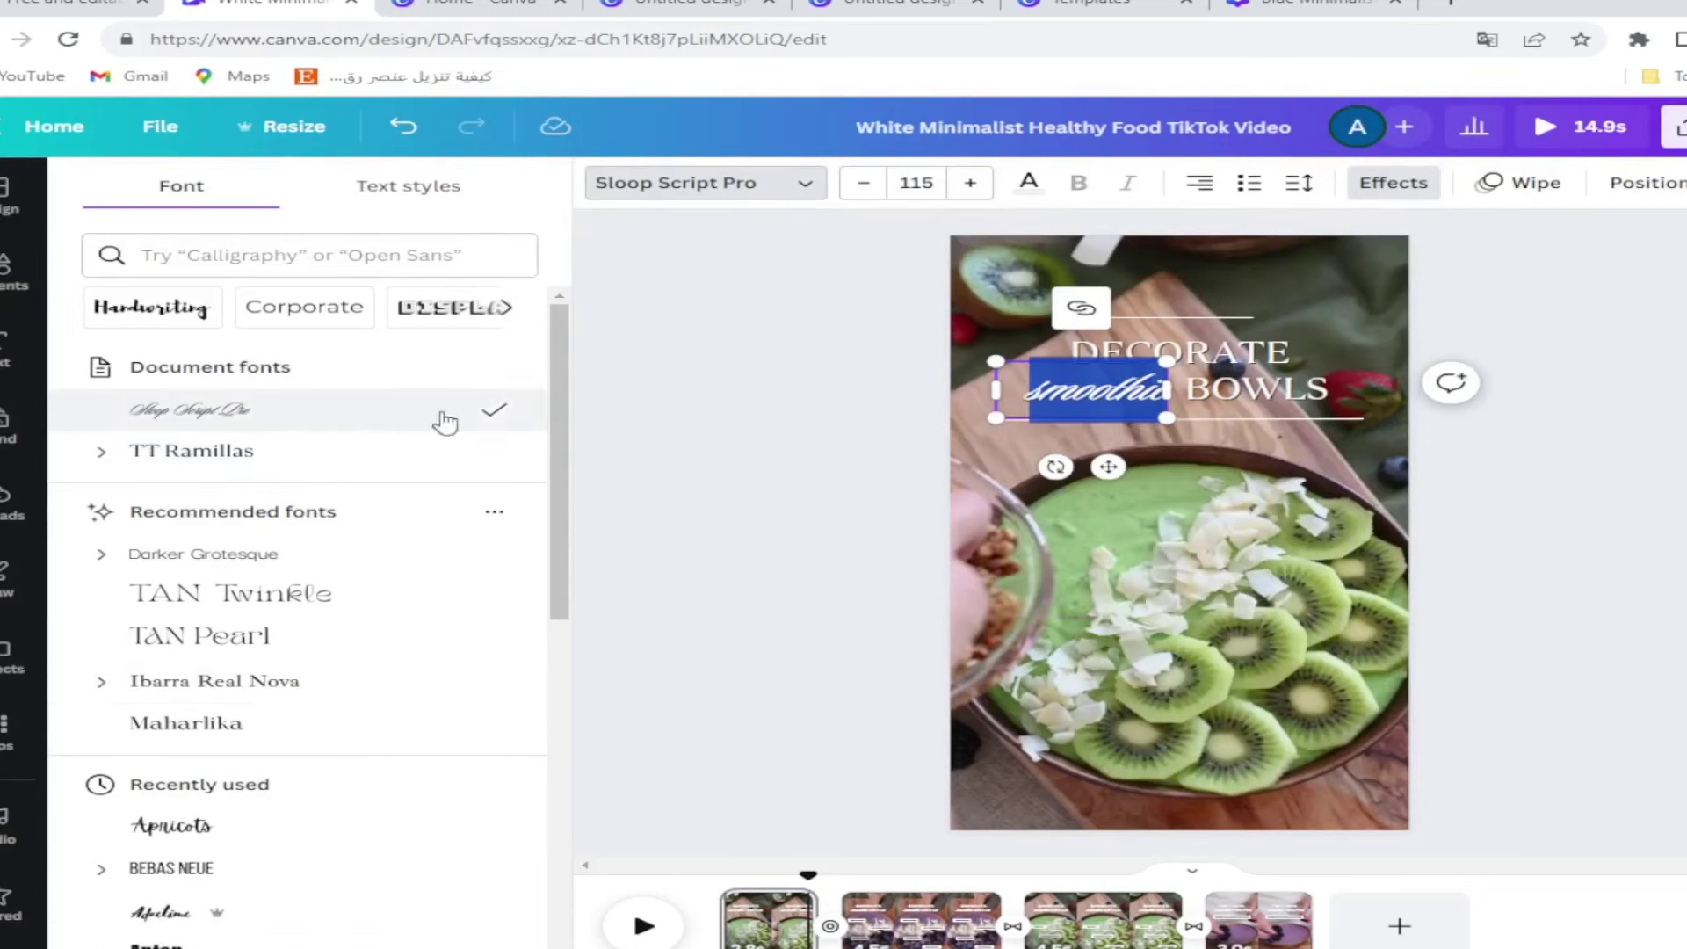
pyautogui.click(268, 470)
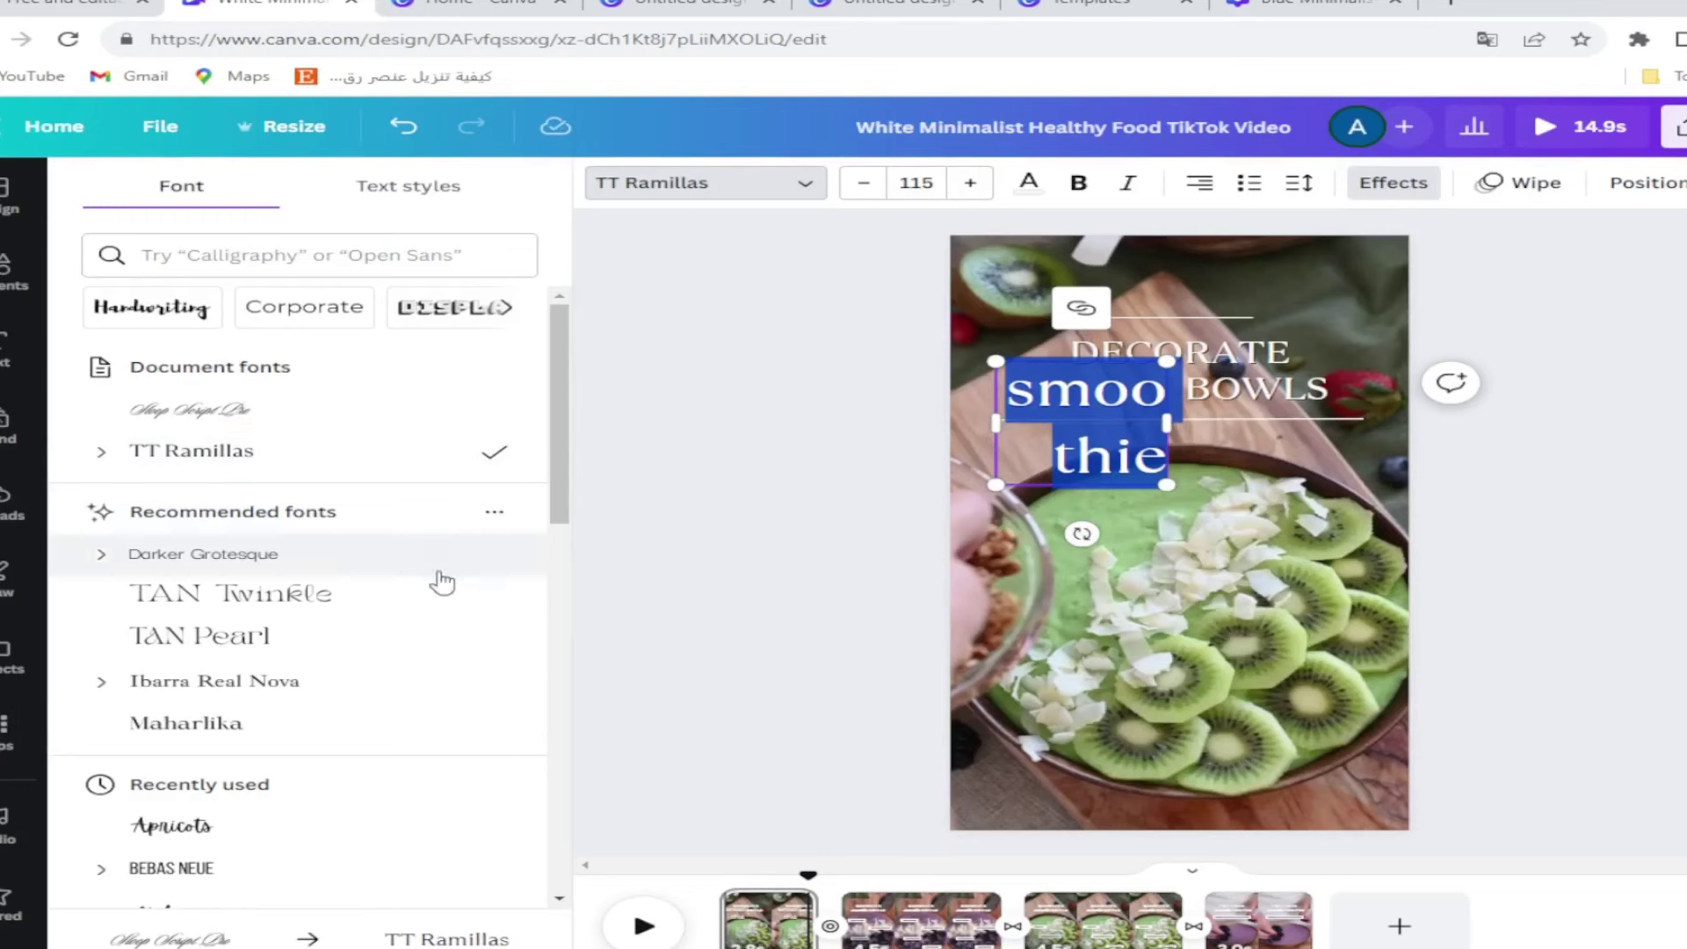
pyautogui.click(299, 596)
# - Widen the smoothie box, move BOWLS onto the bowl and smoothie beneath DECORATE, then preview
pyautogui.moveTo(1063, 452); pyautogui.dragTo(1136, 553)
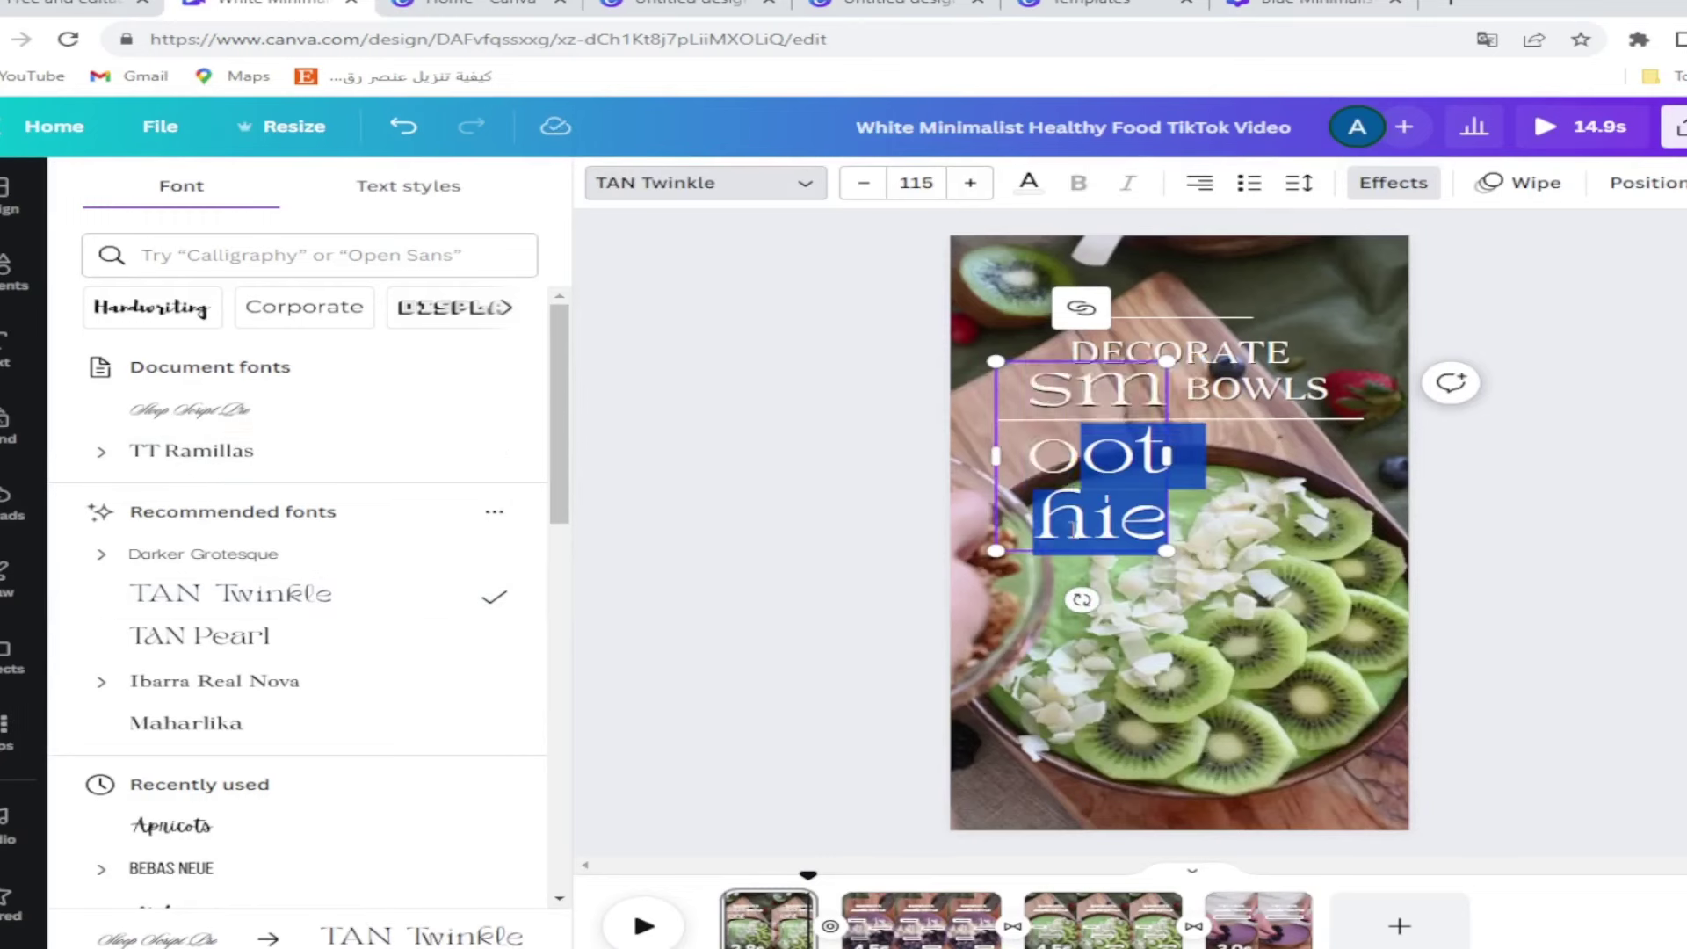
pyautogui.moveTo(1170, 455); pyautogui.dragTo(1445, 446)
pyautogui.click(1227, 507)
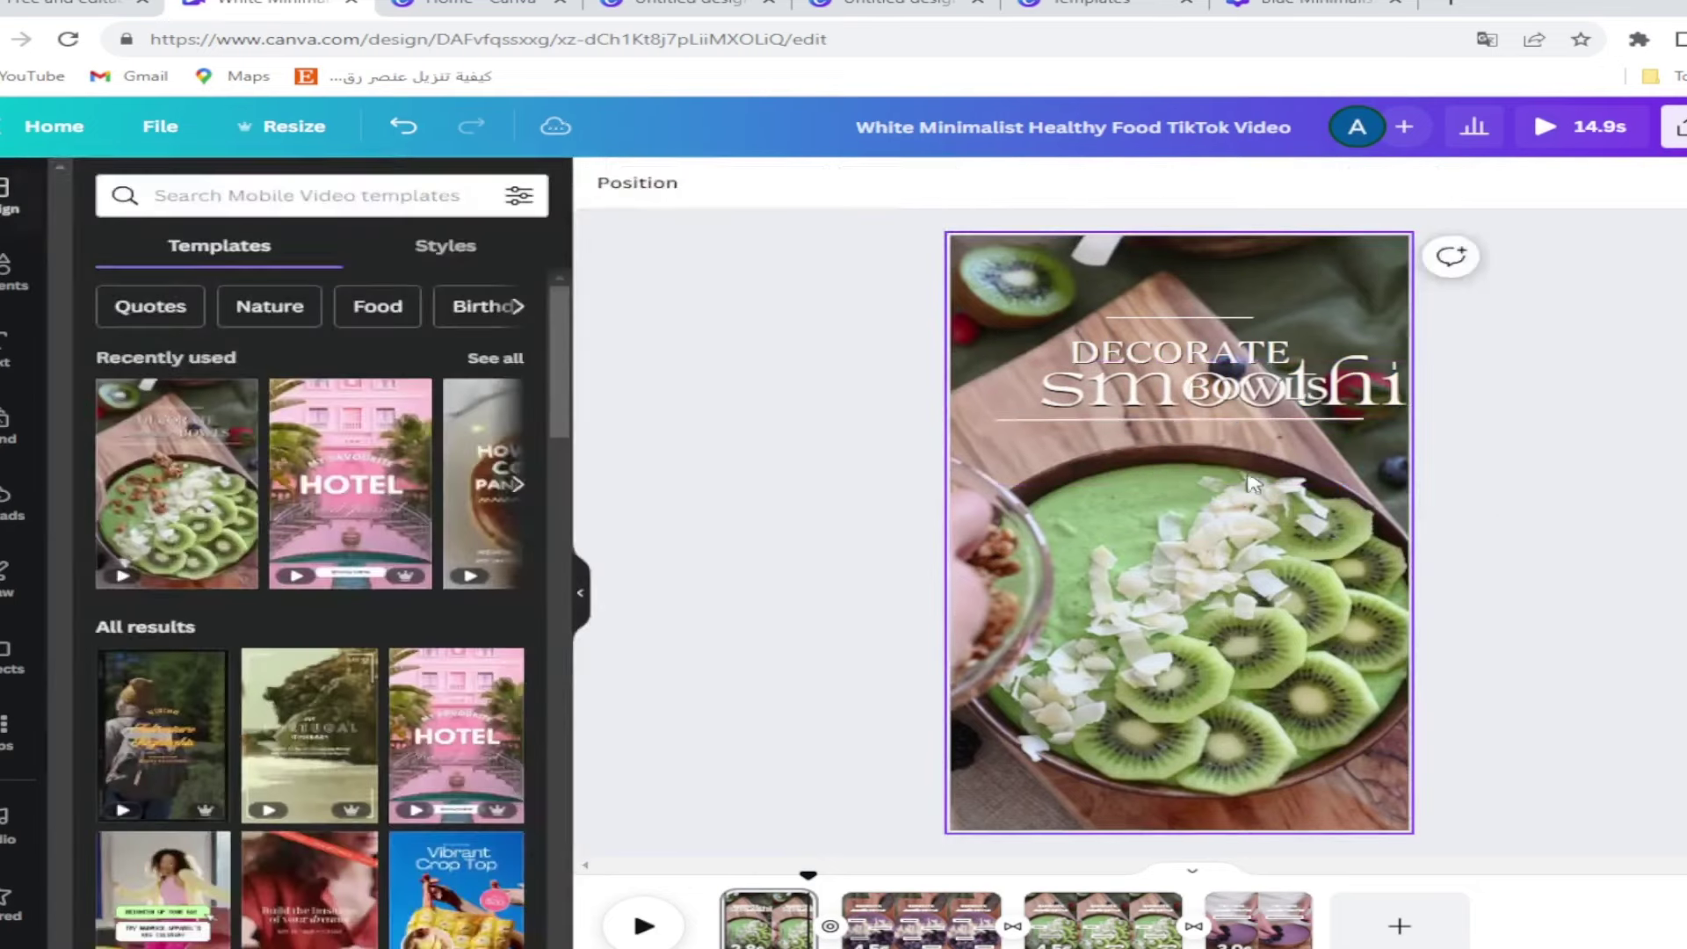
pyautogui.click(1219, 412)
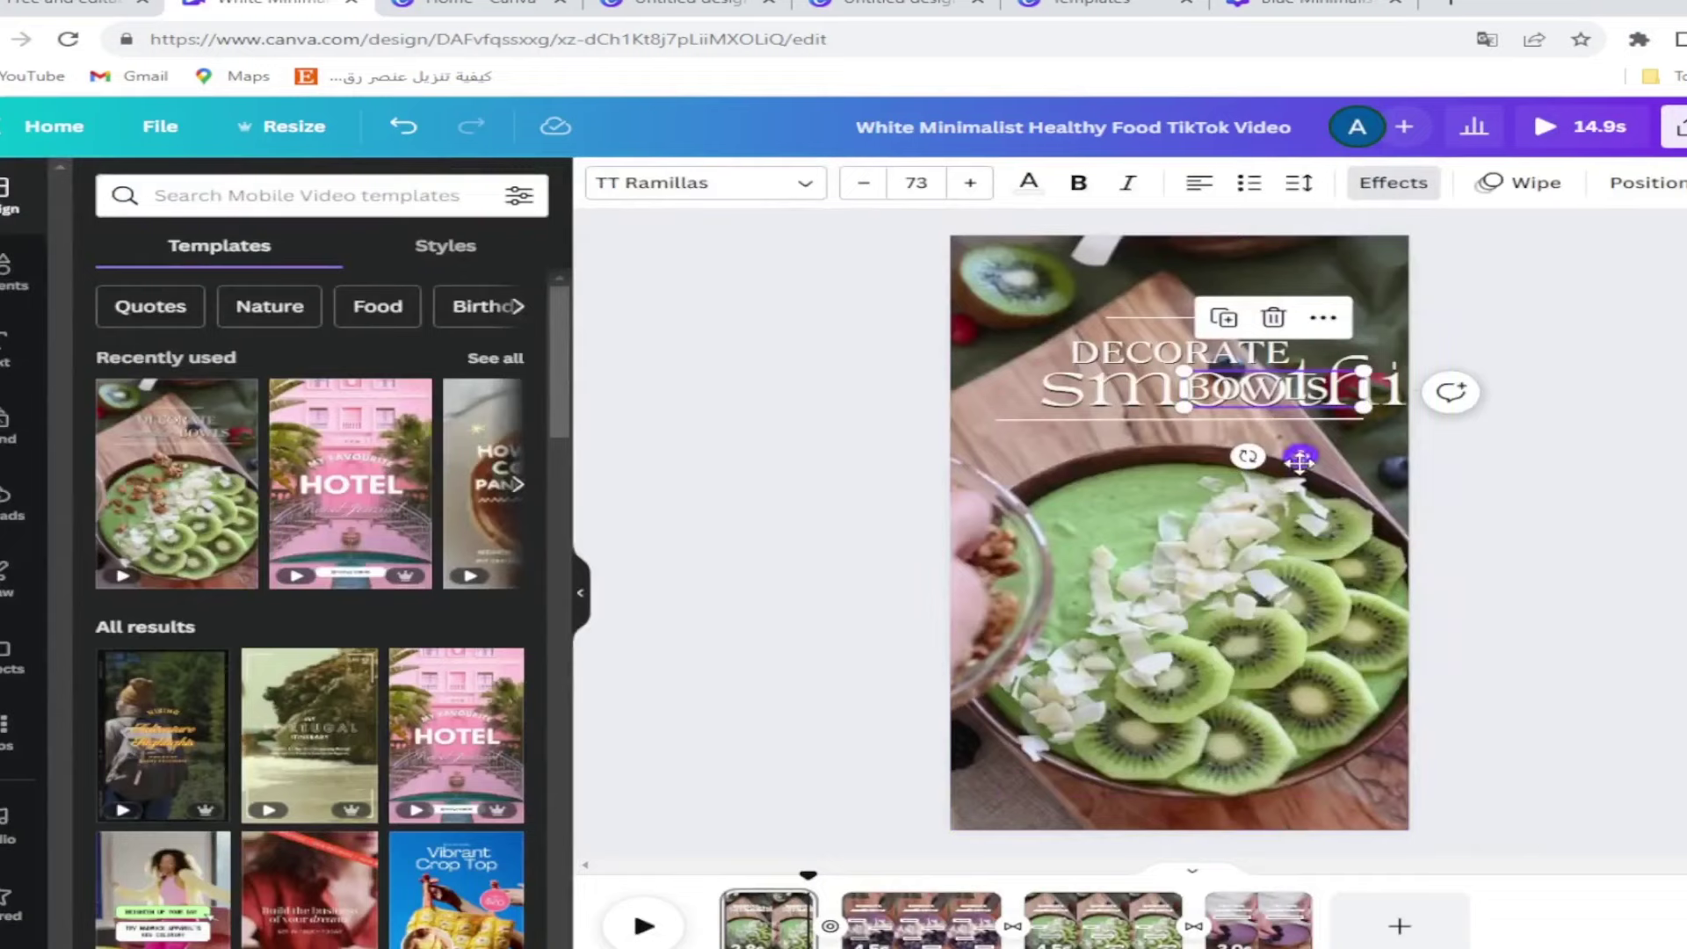
pyautogui.moveTo(1301, 456); pyautogui.dragTo(1133, 572)
pyautogui.click(1195, 388)
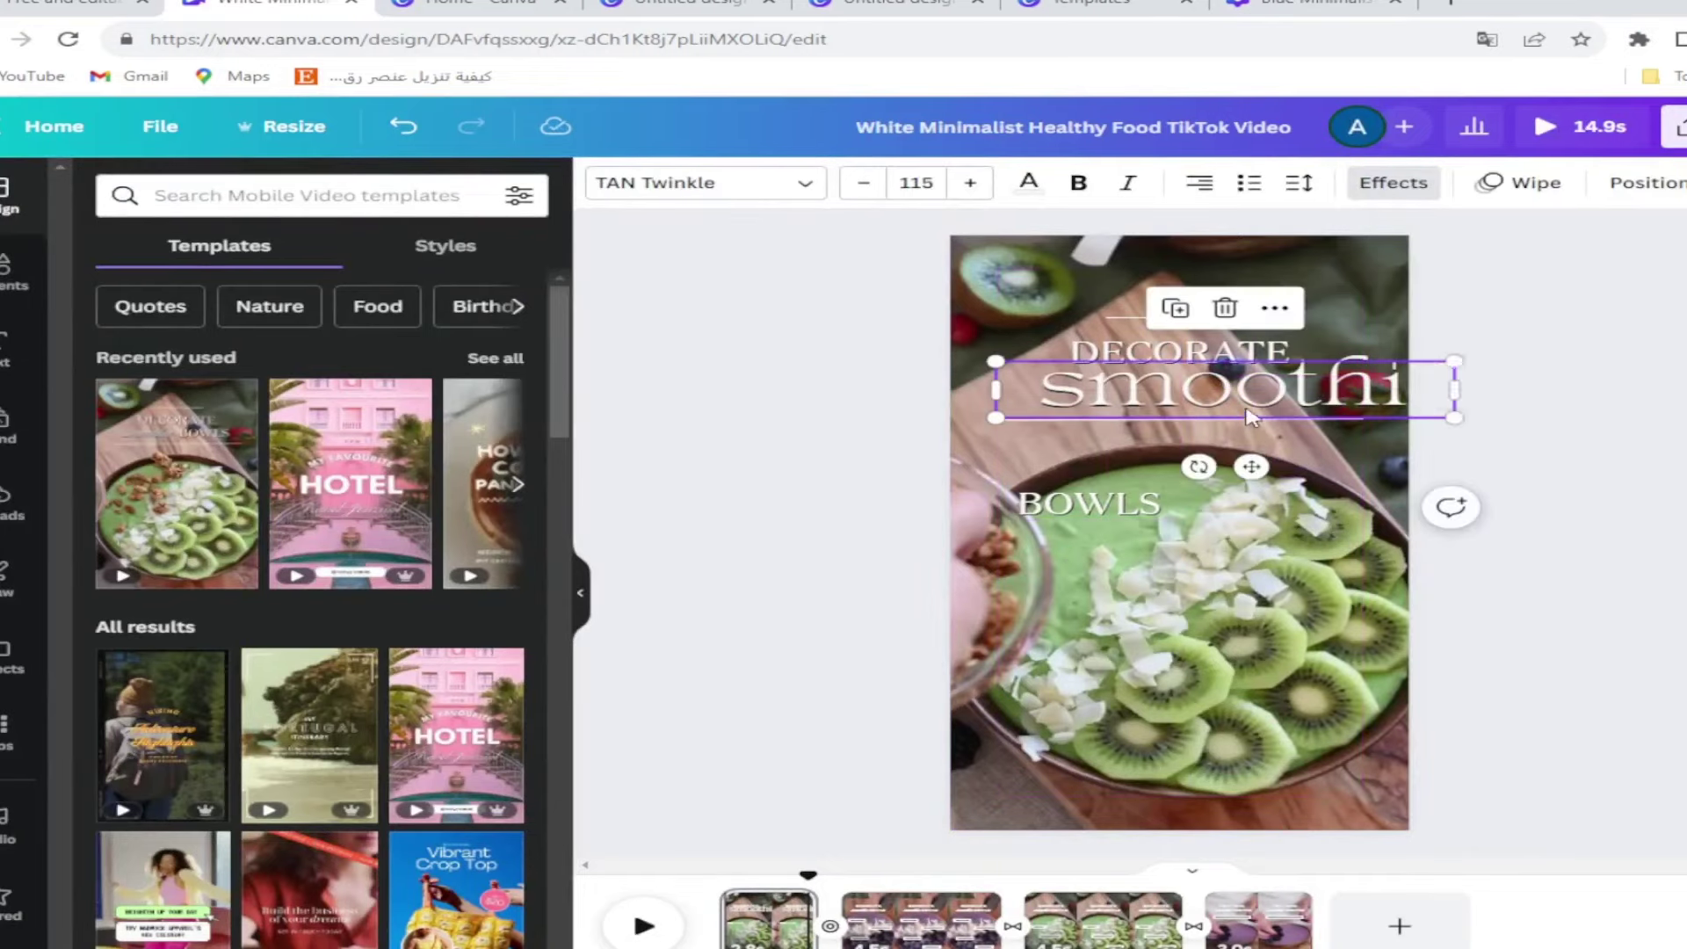
pyautogui.moveTo(1195, 389); pyautogui.dragTo(1200, 801)
pyautogui.click(654, 929)
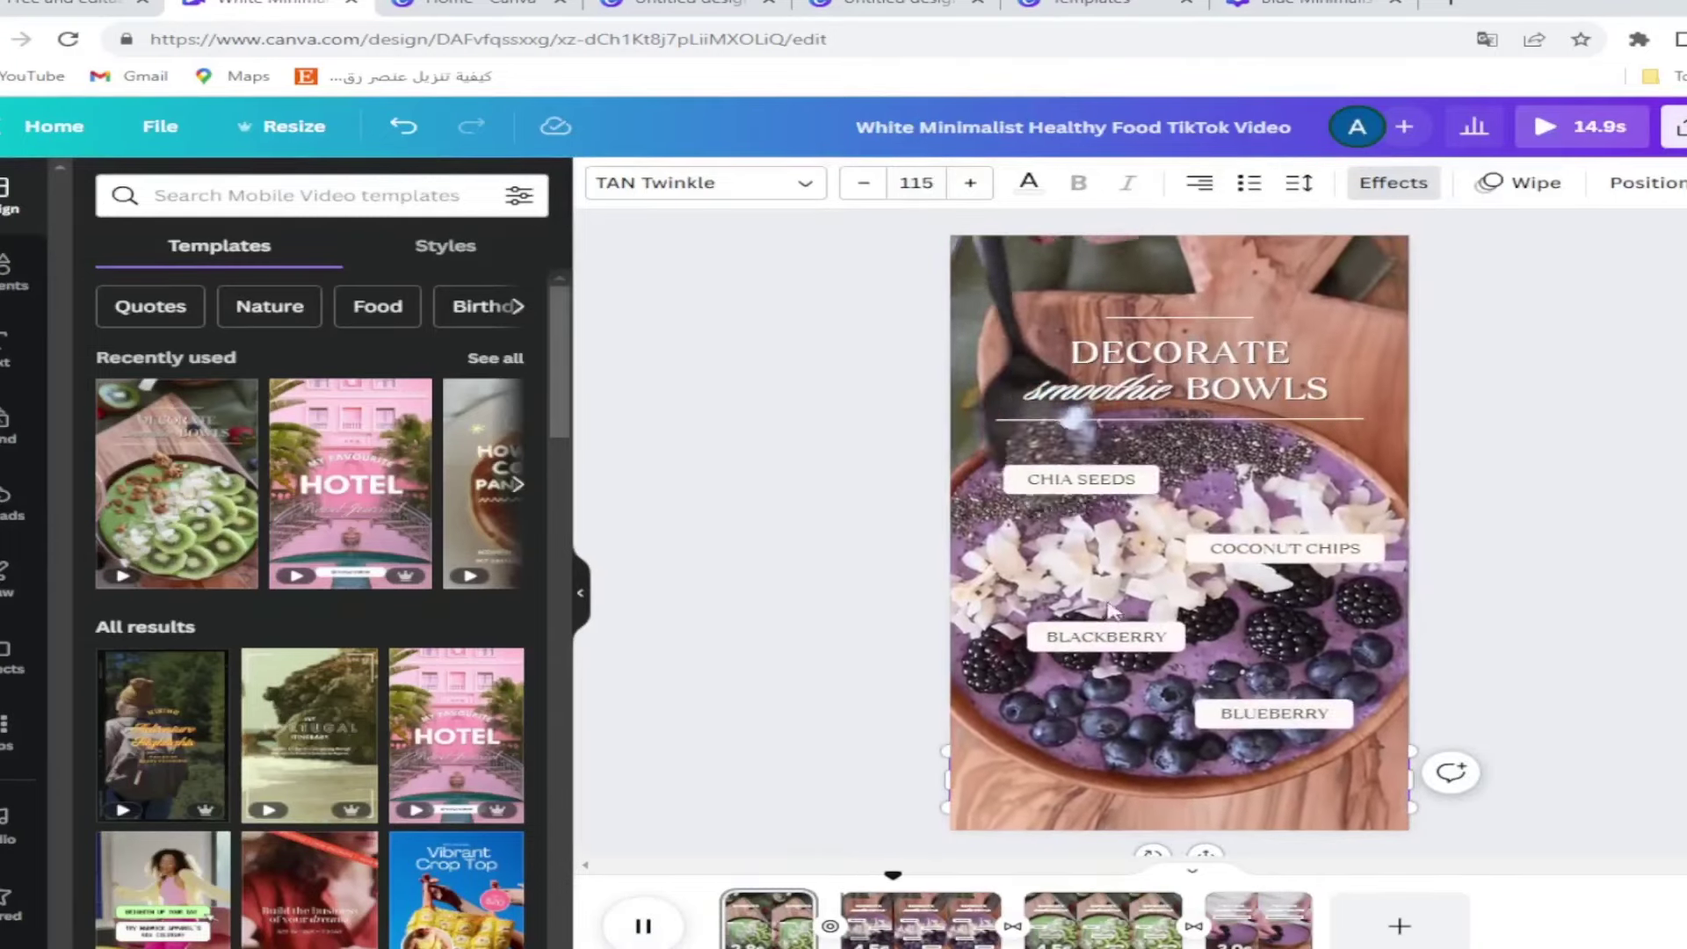
# - Move the CHIA SEEDS label to the top right and COCONUT CHIPS up beside the title
pyautogui.click(642, 910)
pyautogui.click(1086, 479)
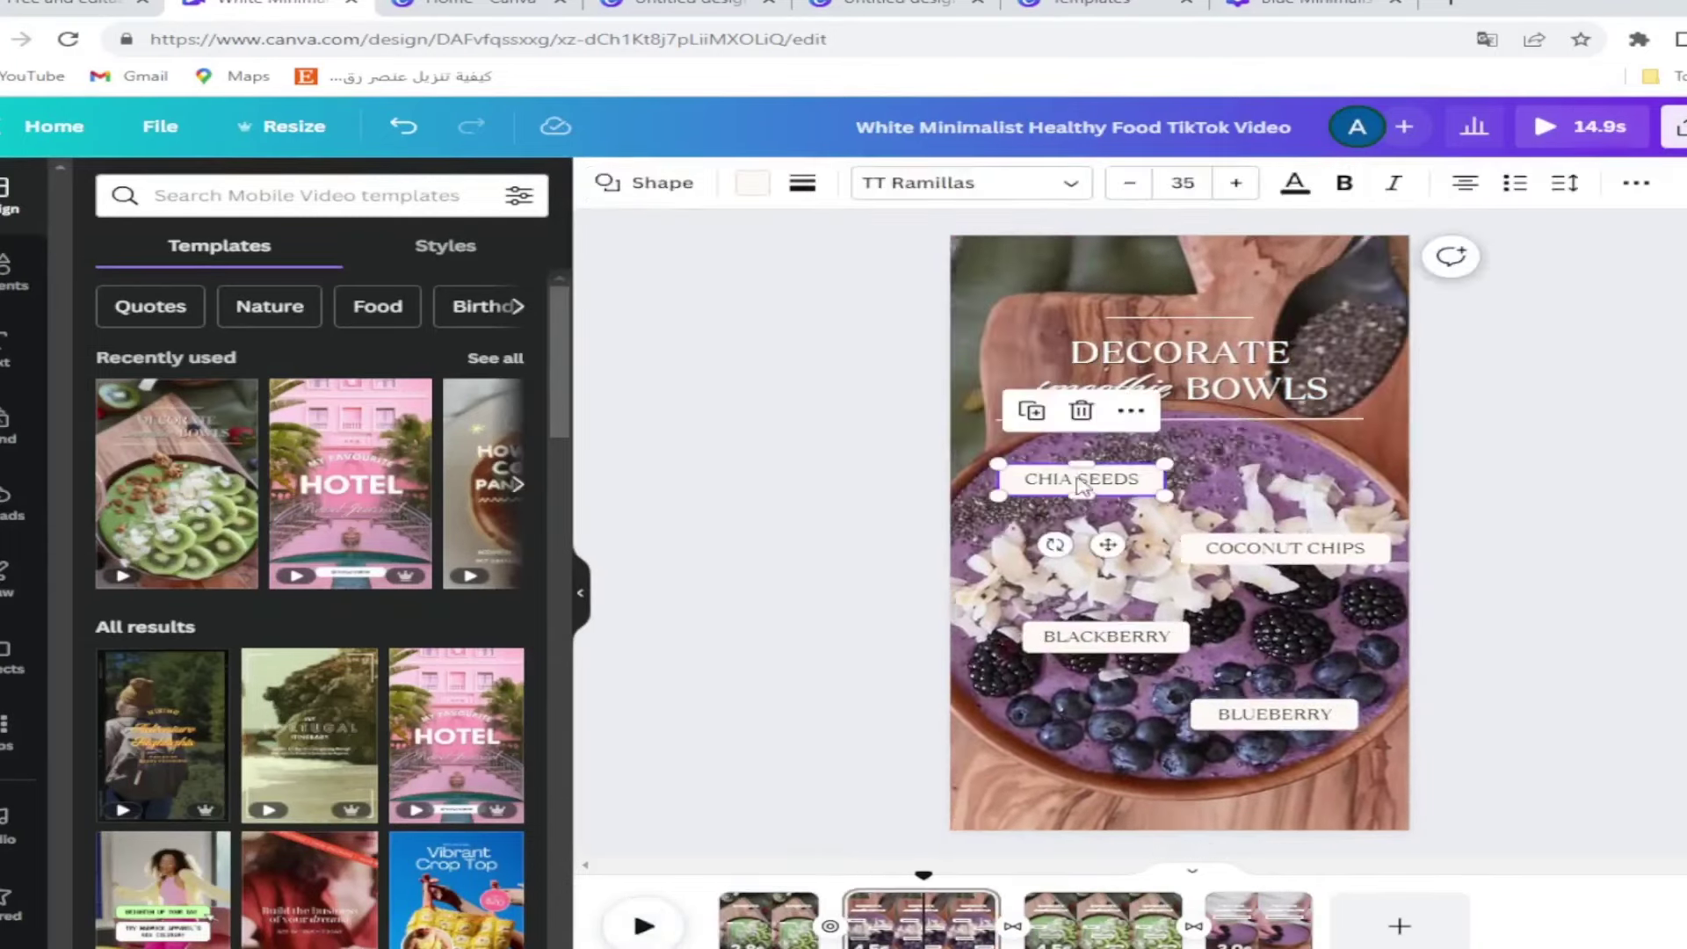
pyautogui.moveTo(1086, 479); pyautogui.dragTo(1341, 352)
pyautogui.click(1299, 548)
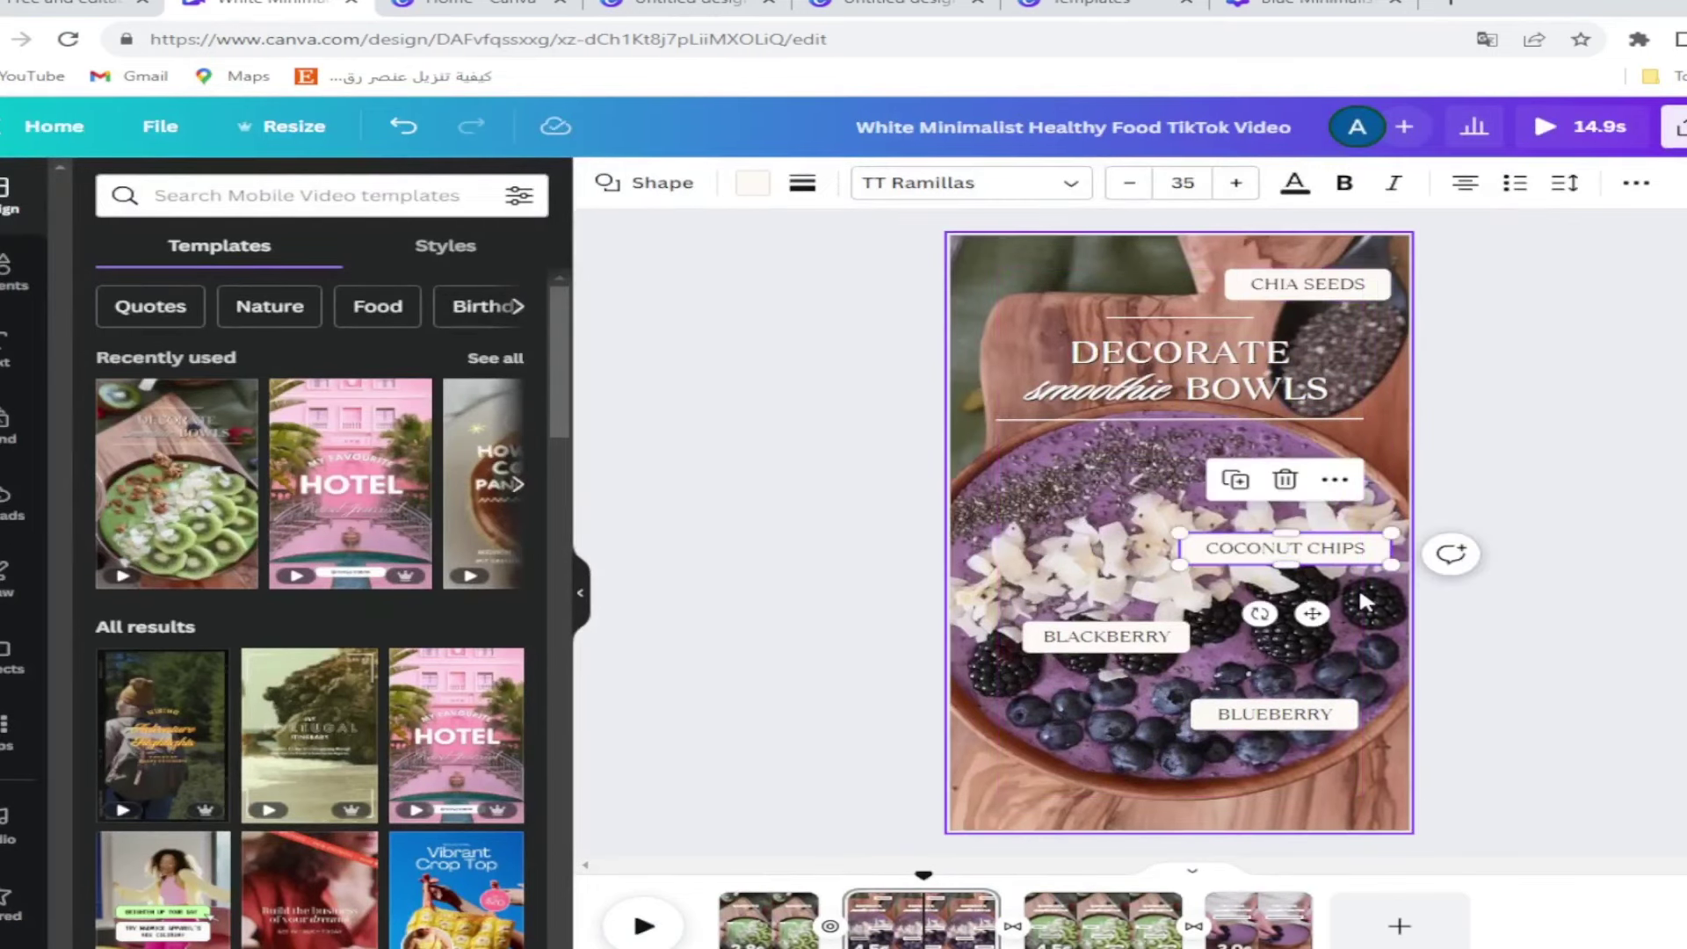
pyautogui.moveTo(1311, 619); pyautogui.dragTo(1329, 411)
# - Move smoothie to the bottom-left, stack BOWLS above DECORATE, and delete the thin top line
pyautogui.click(1173, 415)
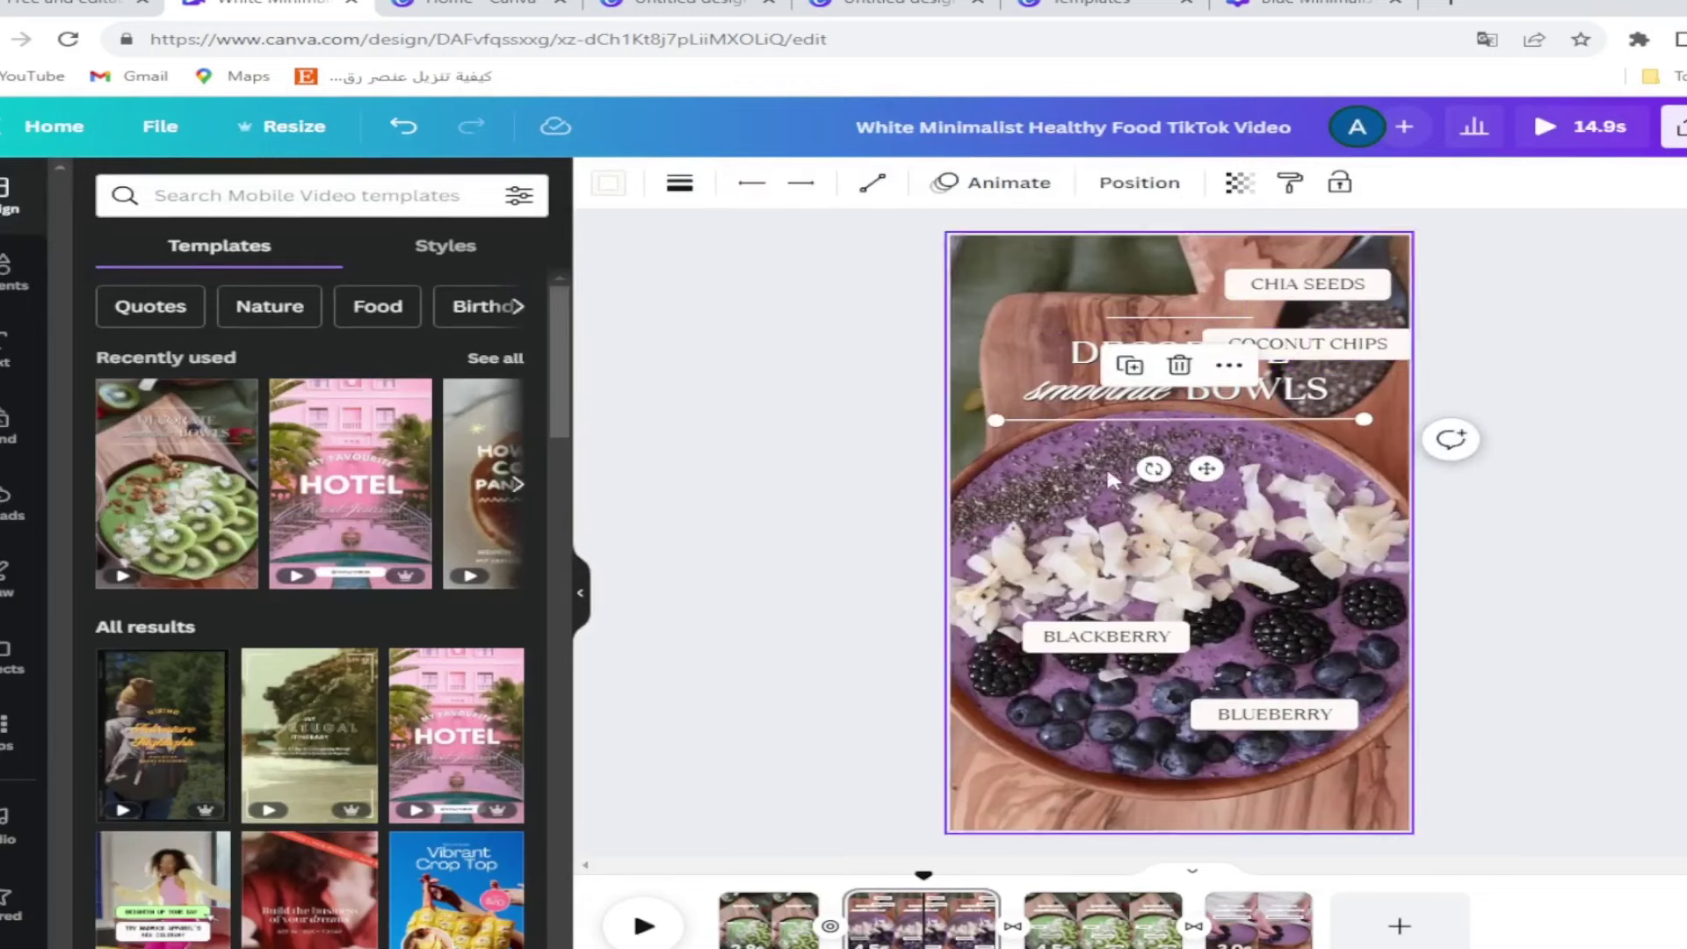
pyautogui.moveTo(1077, 391); pyautogui.dragTo(1064, 800)
pyautogui.click(1134, 353)
pyautogui.moveTo(1133, 354); pyautogui.dragTo(1078, 421)
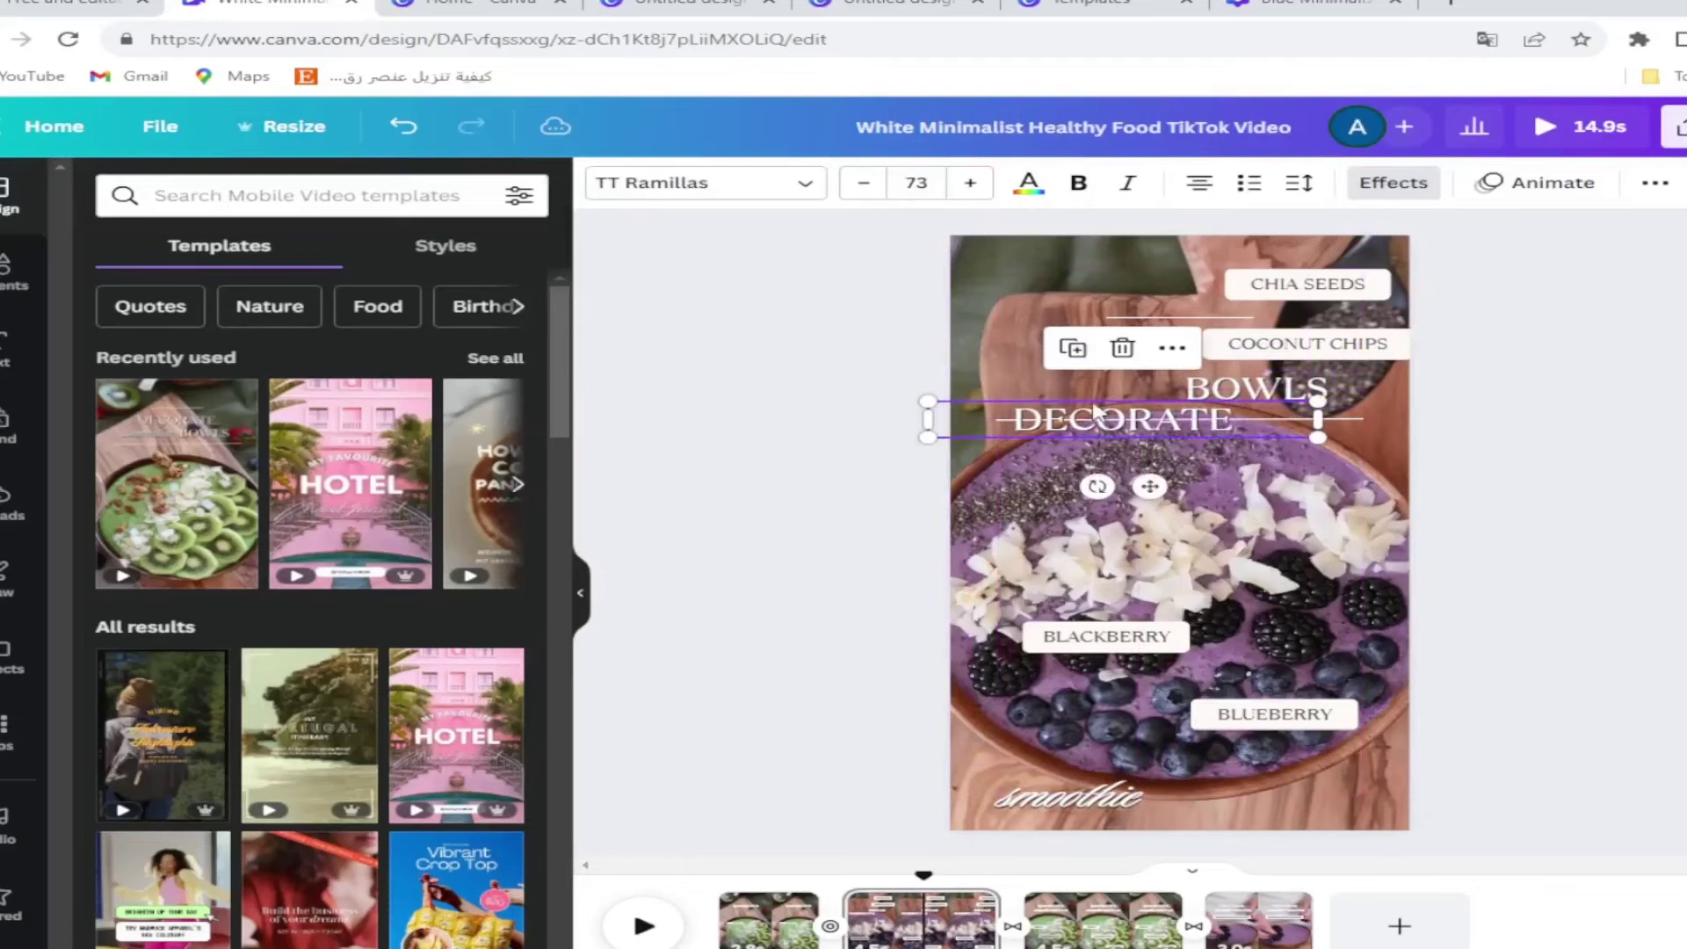
pyautogui.click(1204, 391)
pyautogui.moveTo(1203, 391); pyautogui.dragTo(1032, 379)
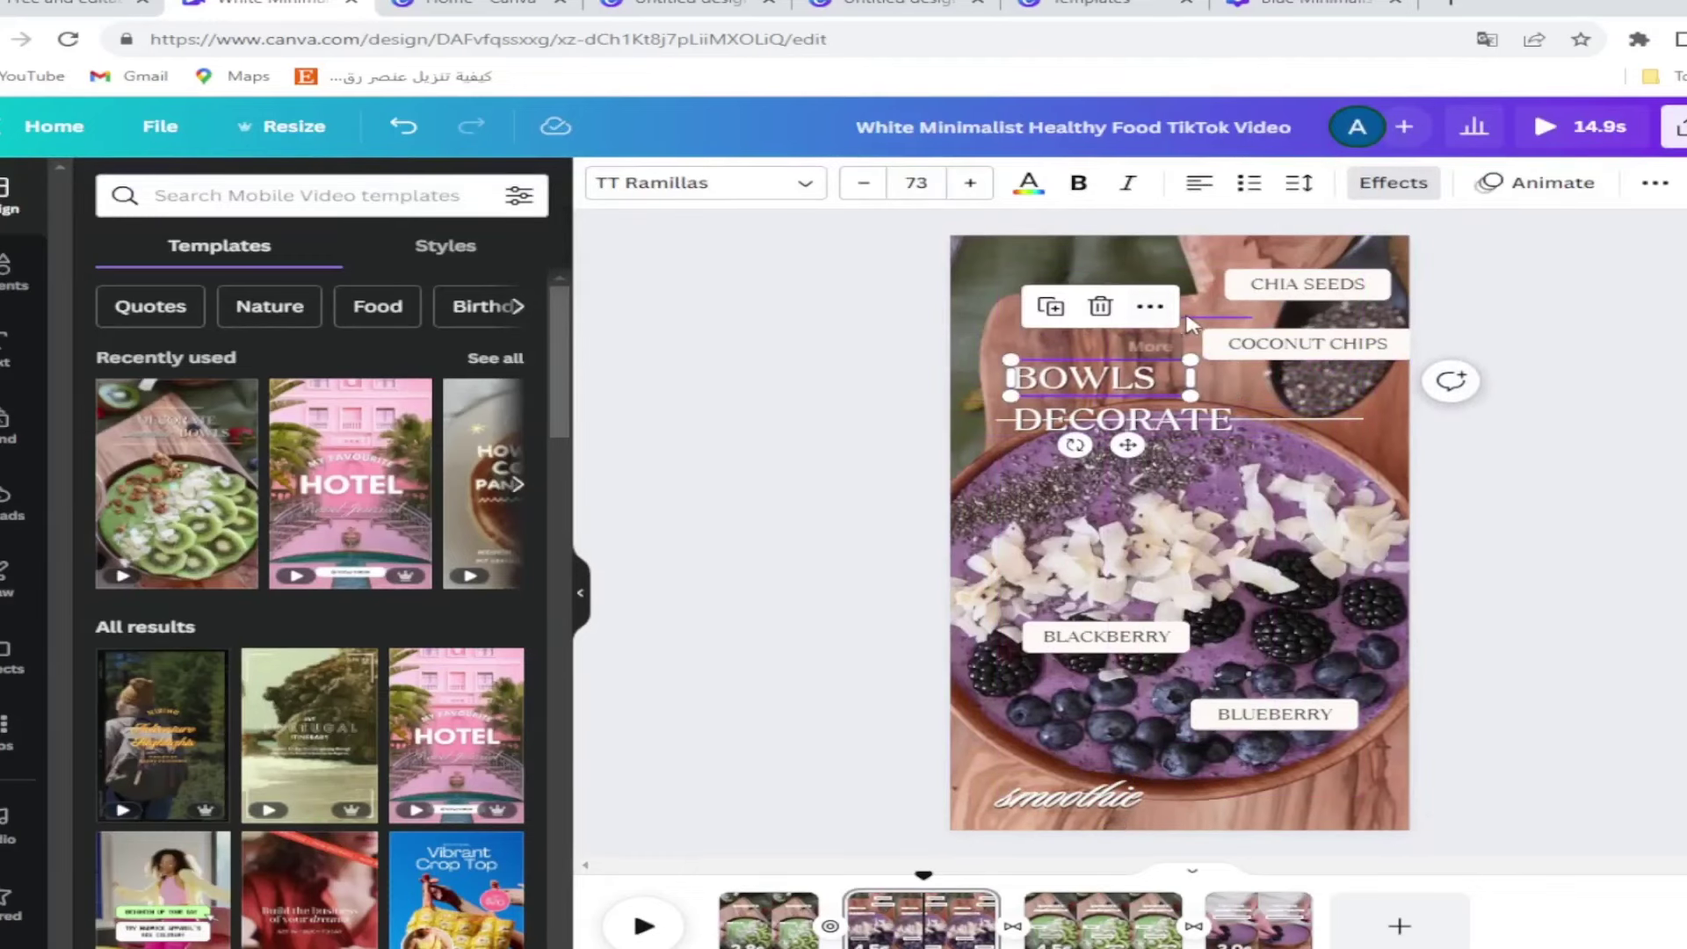
pyautogui.click(1143, 322)
pyautogui.click(1182, 264)
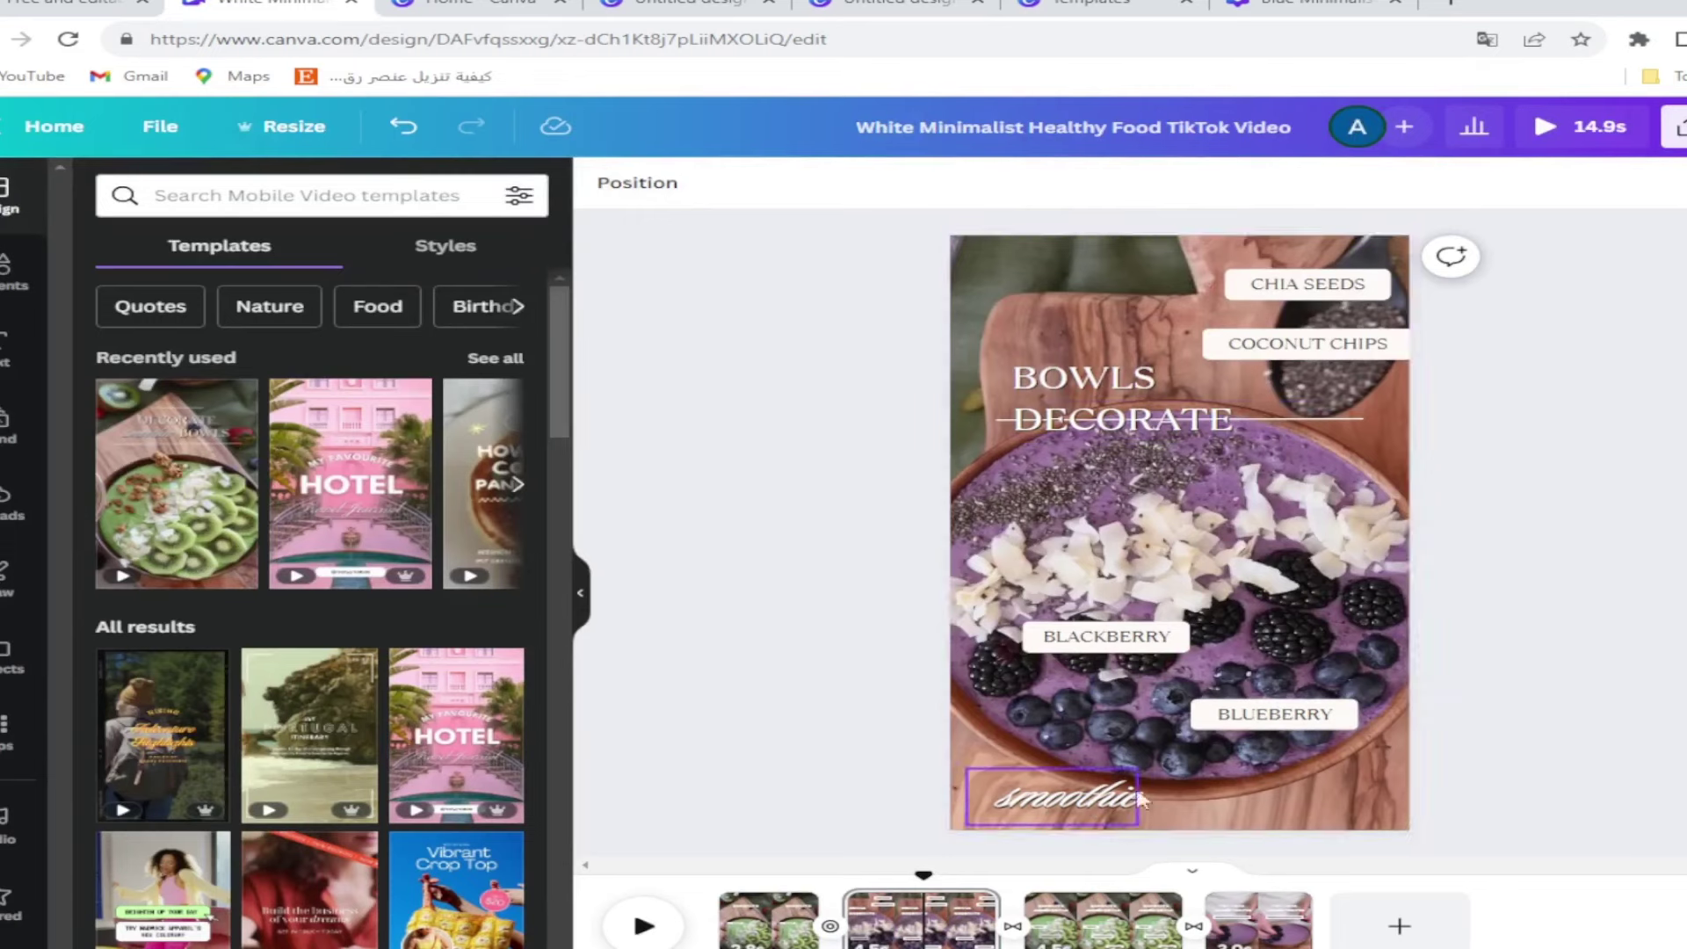
# - Color the BLUEBERRY label dark blue, BLACKBERRY red, and COCONUT CHIPS purple
pyautogui.click(1255, 720)
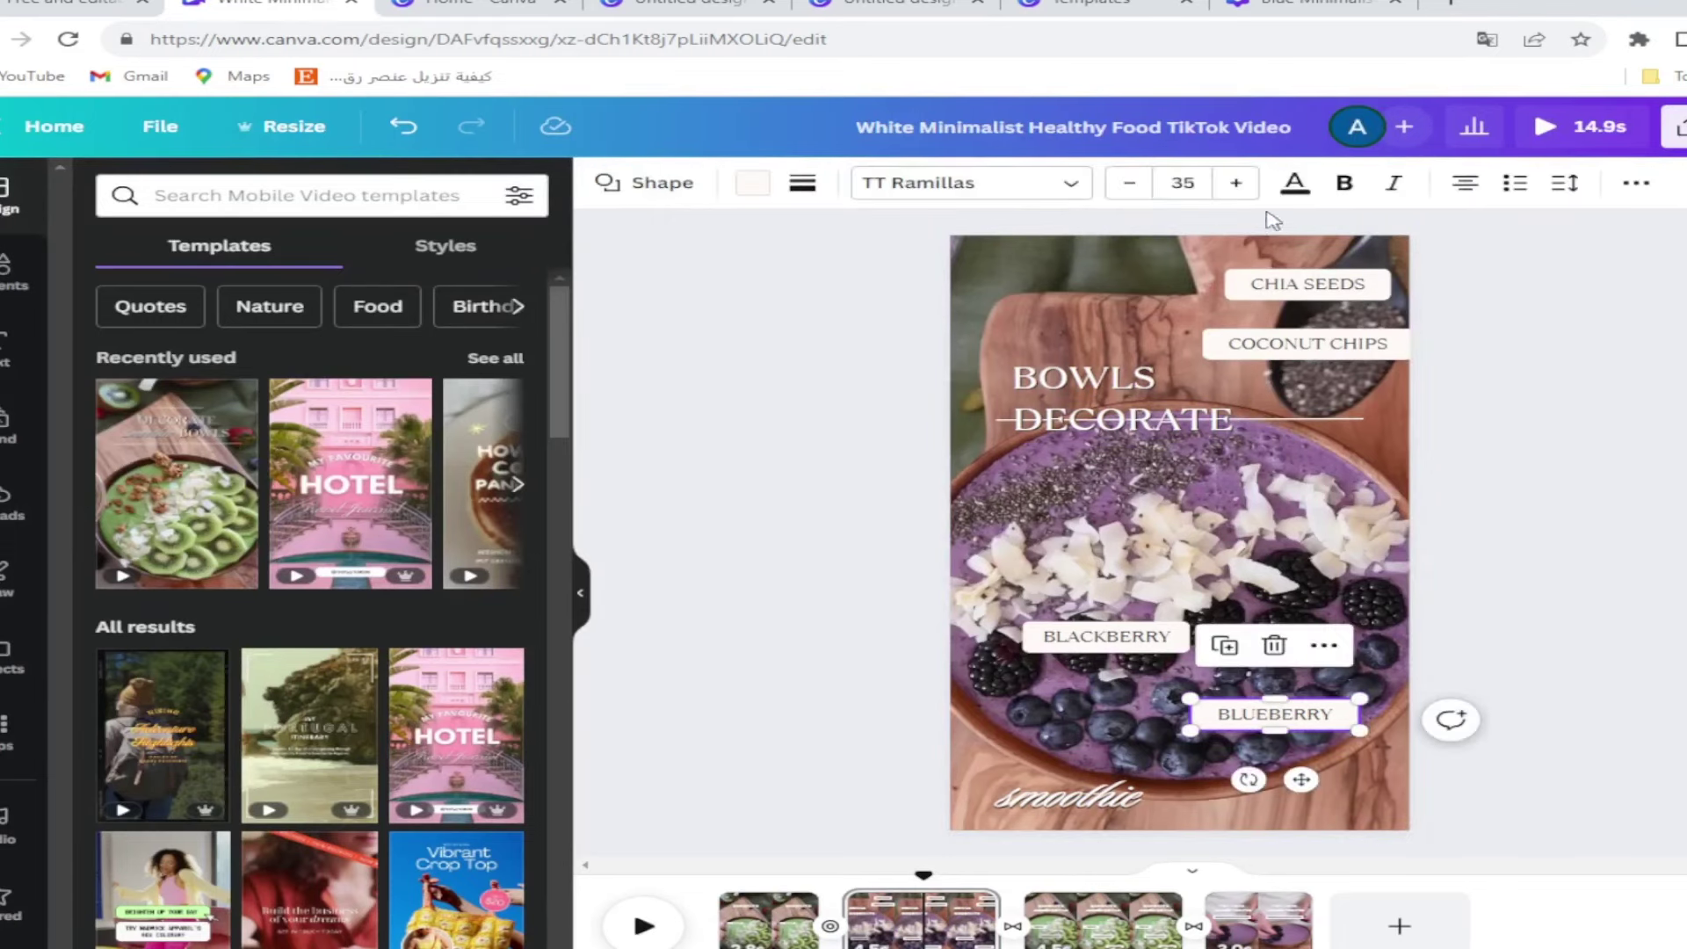
pyautogui.click(1294, 187)
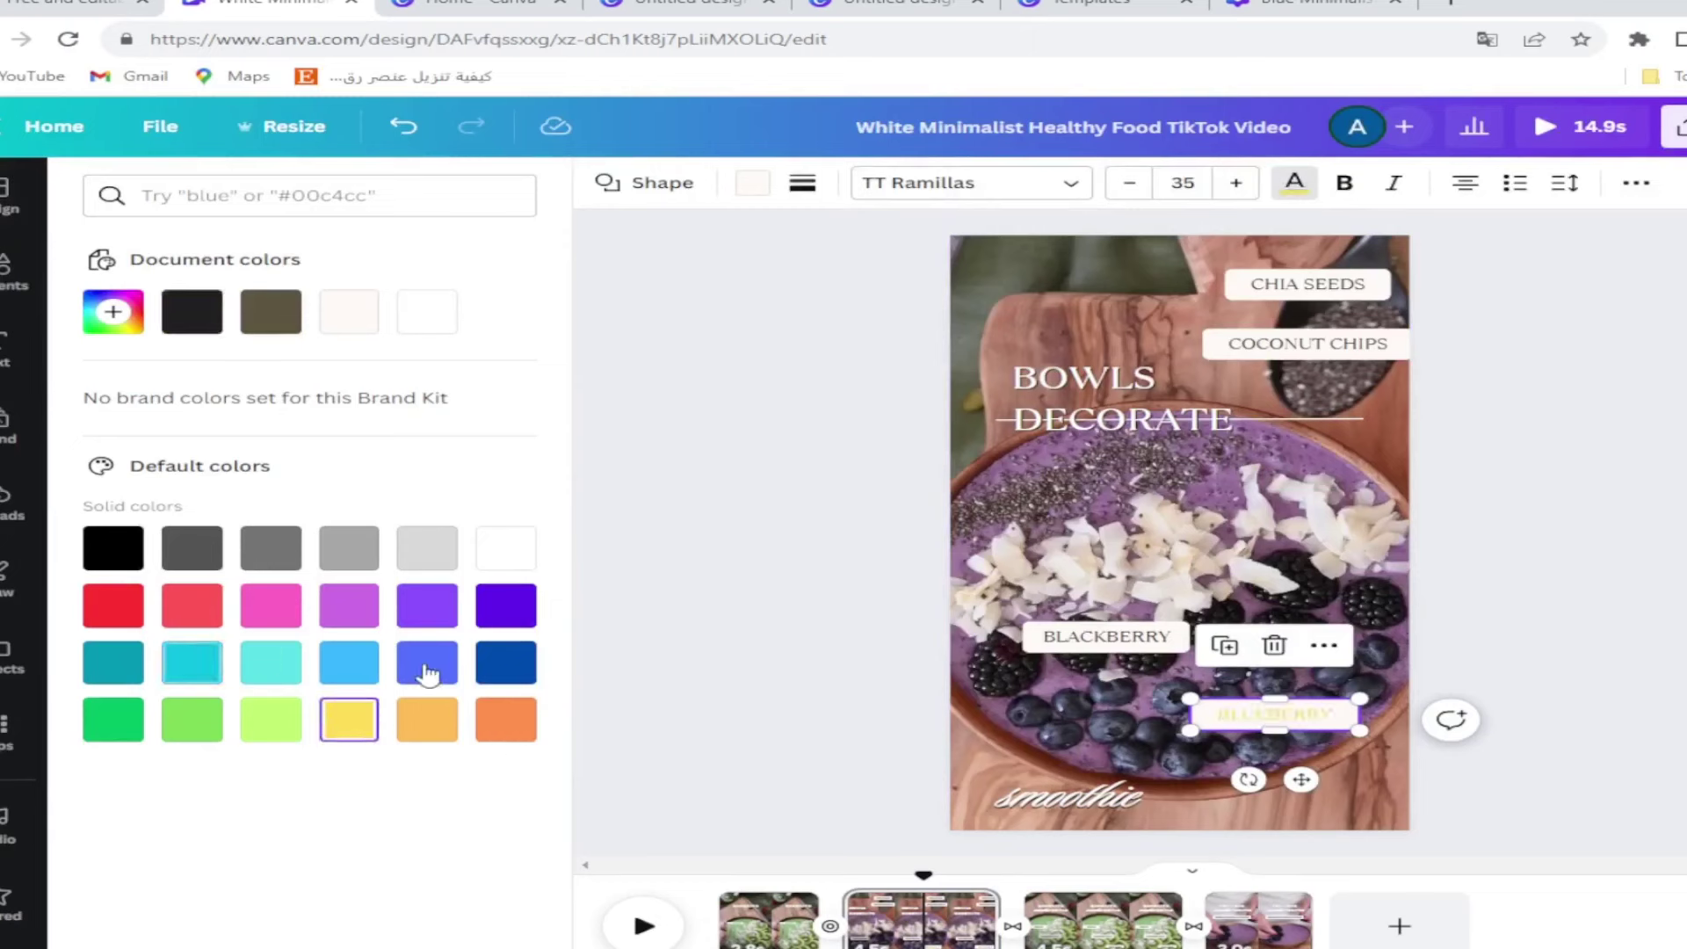
pyautogui.click(504, 665)
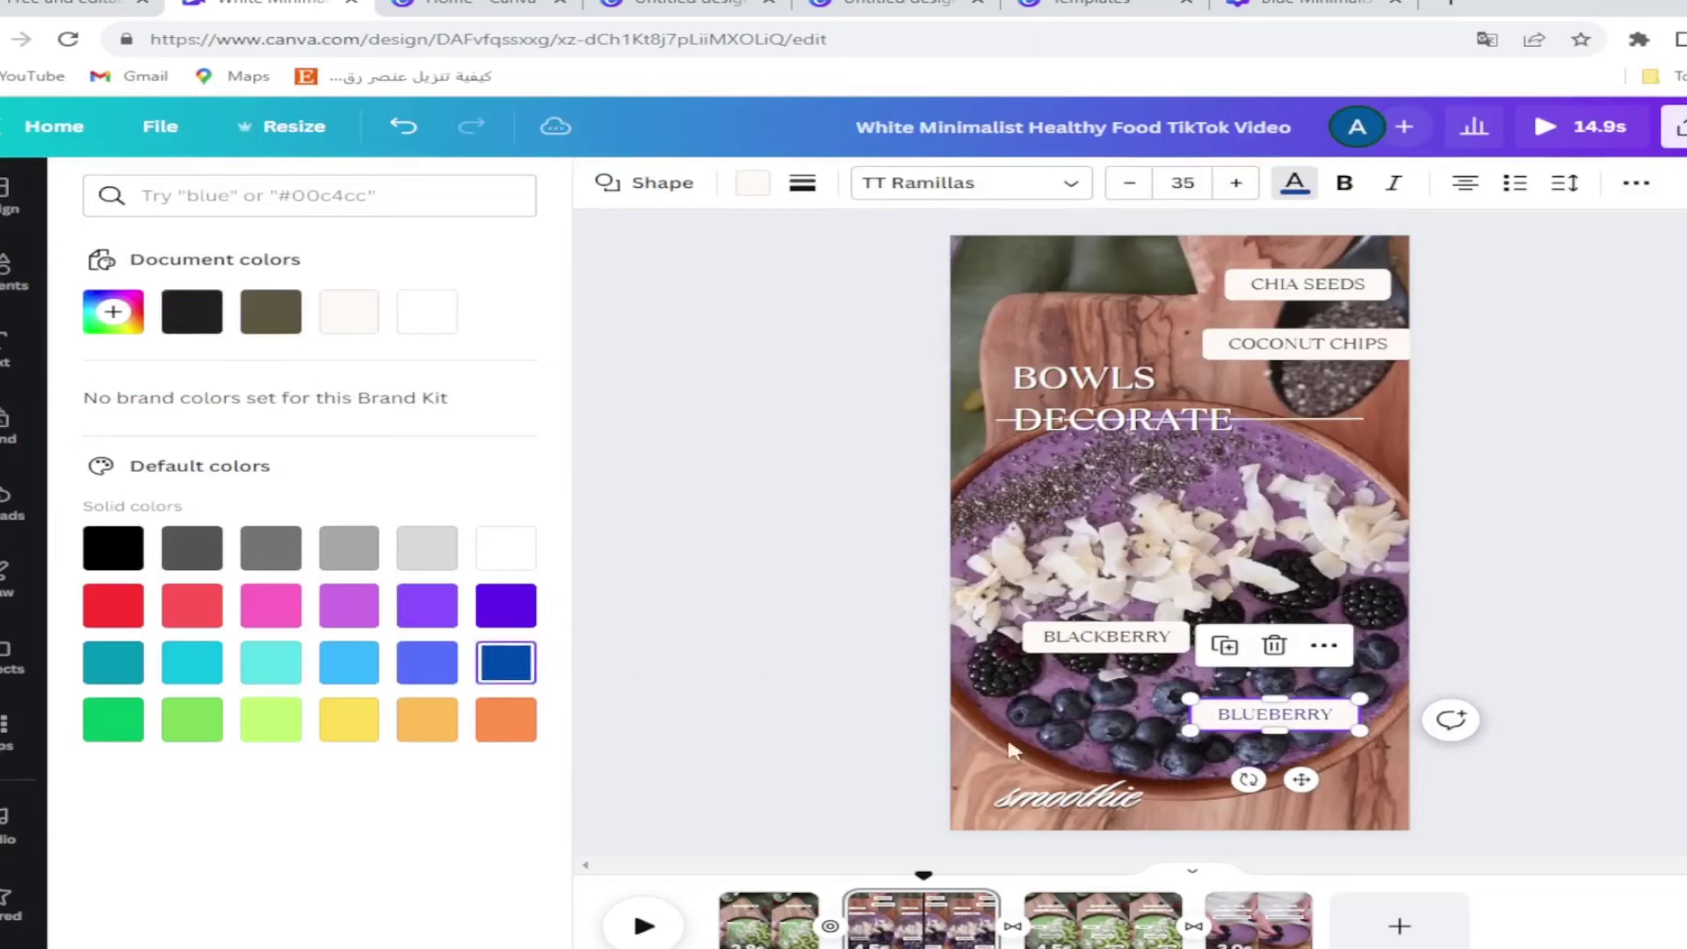
pyautogui.click(1110, 642)
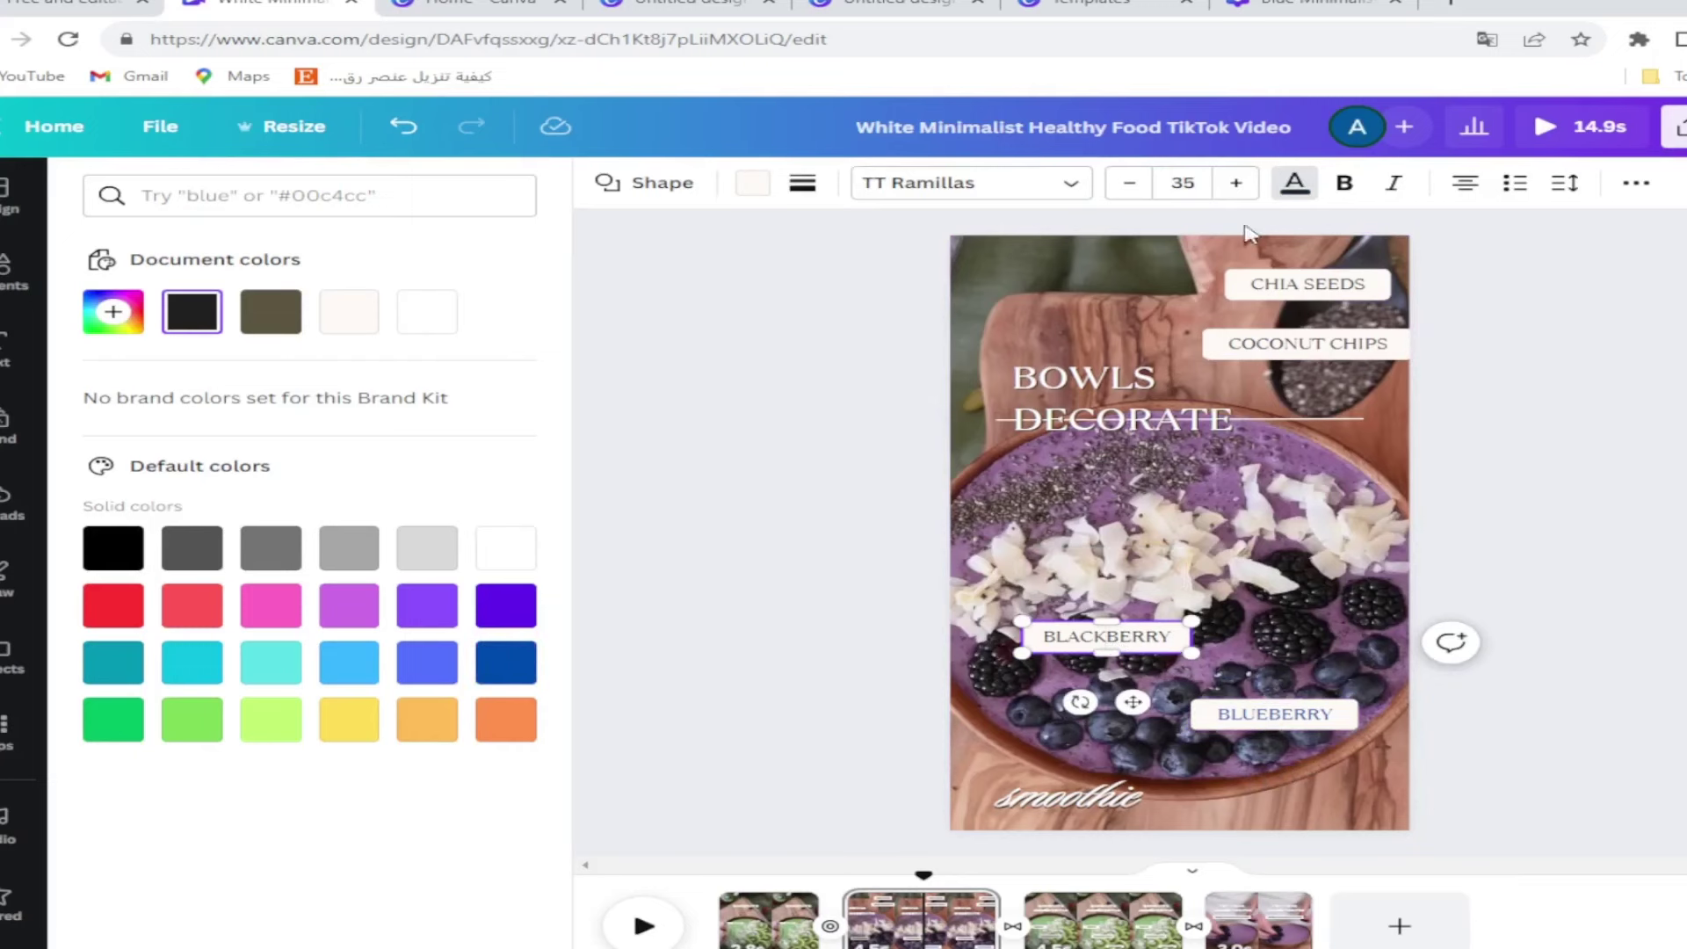
pyautogui.click(1293, 186)
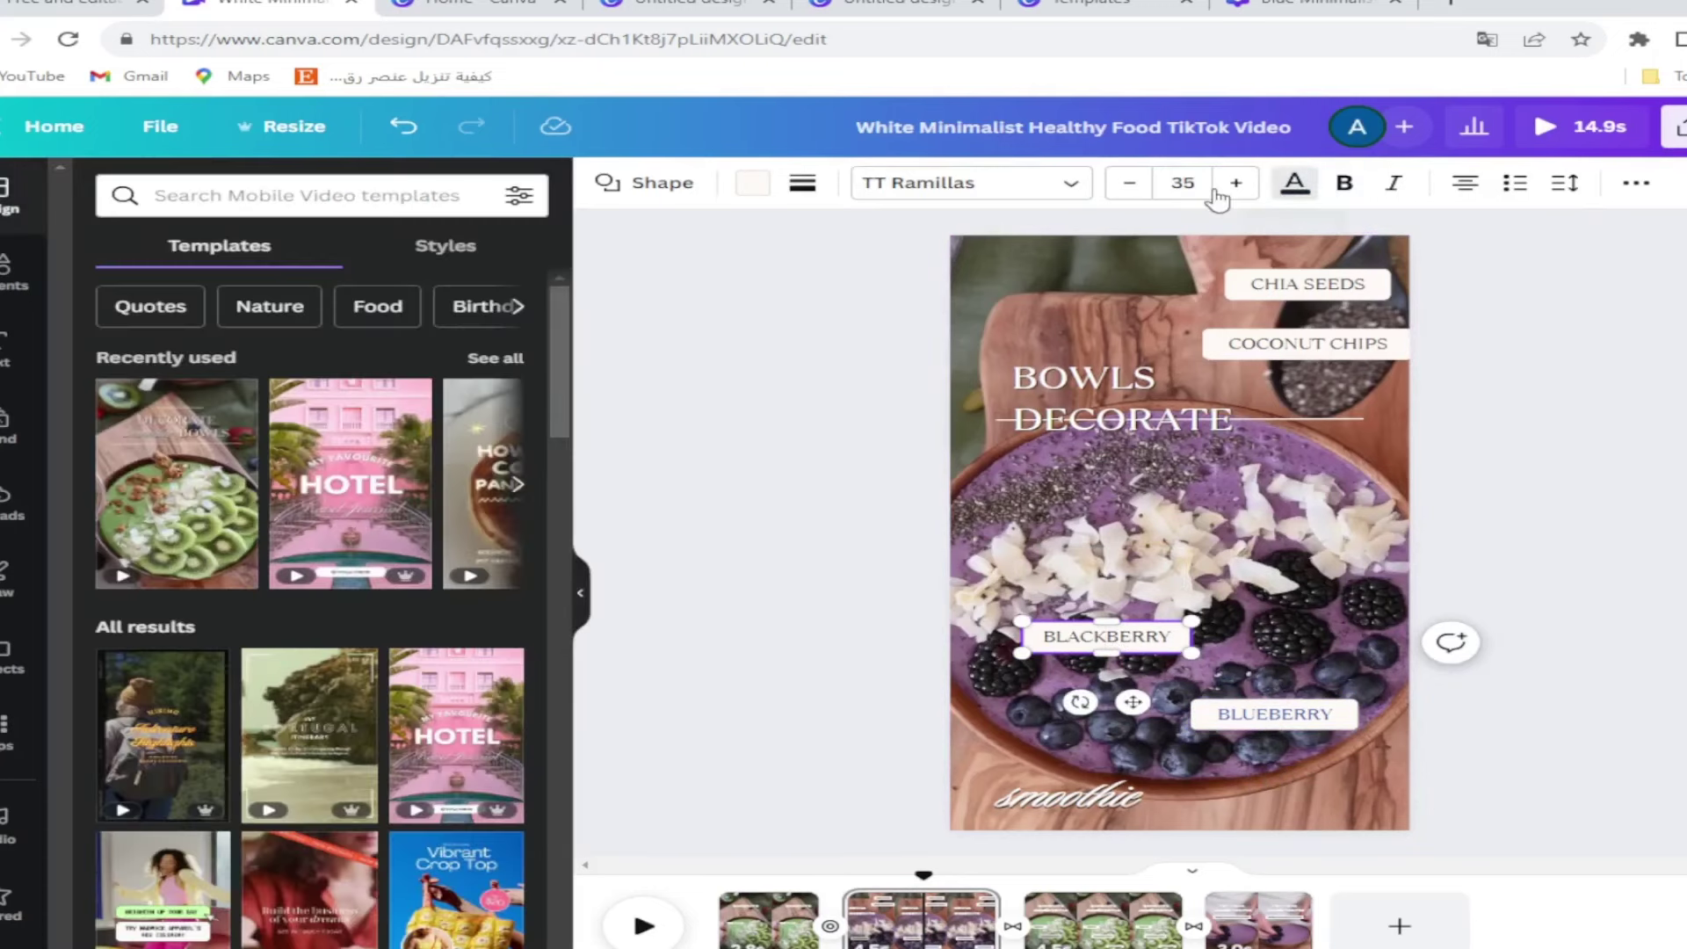
pyautogui.click(1295, 183)
pyautogui.click(110, 617)
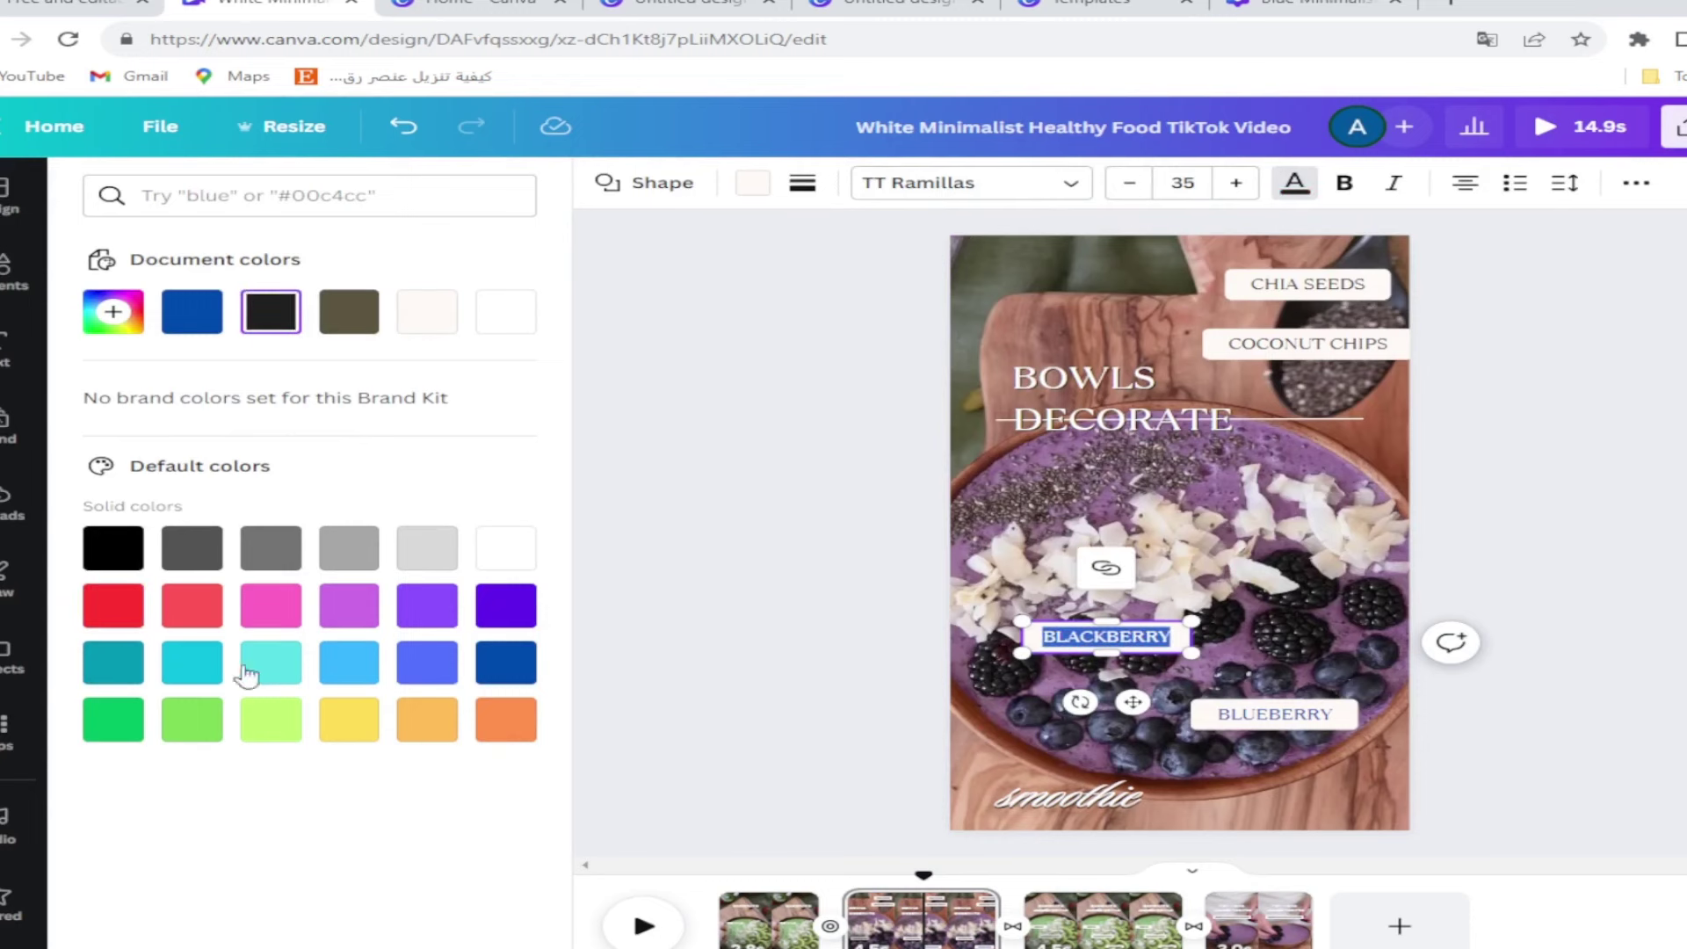
pyautogui.click(113, 606)
pyautogui.click(1281, 350)
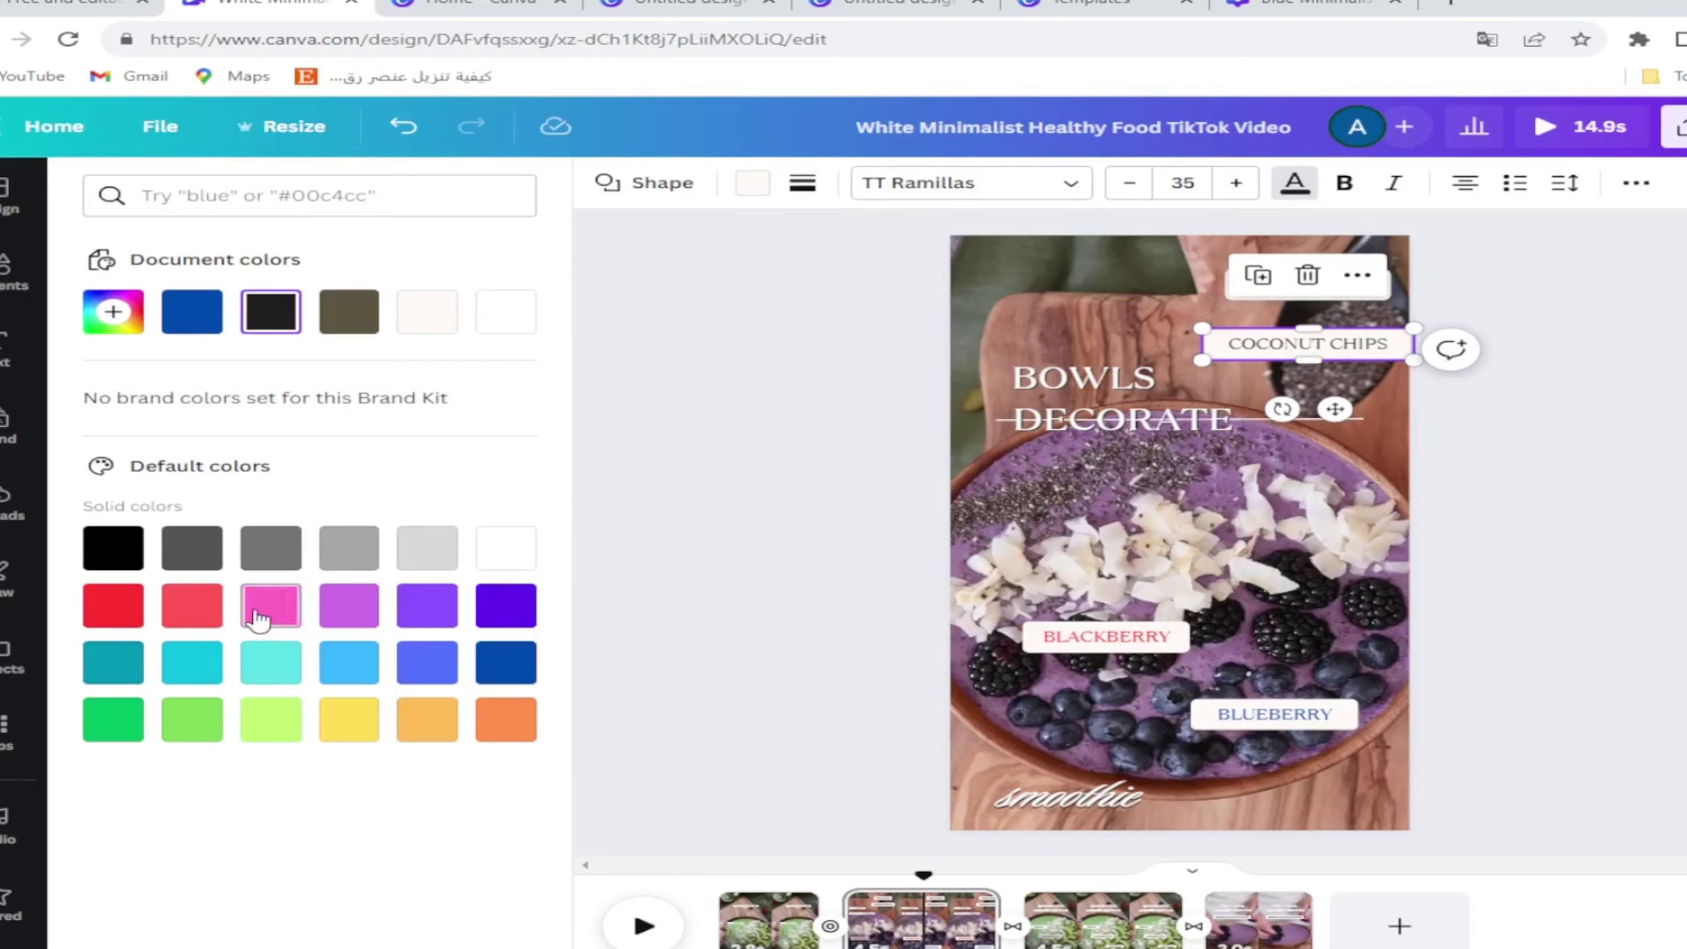
pyautogui.click(1313, 351)
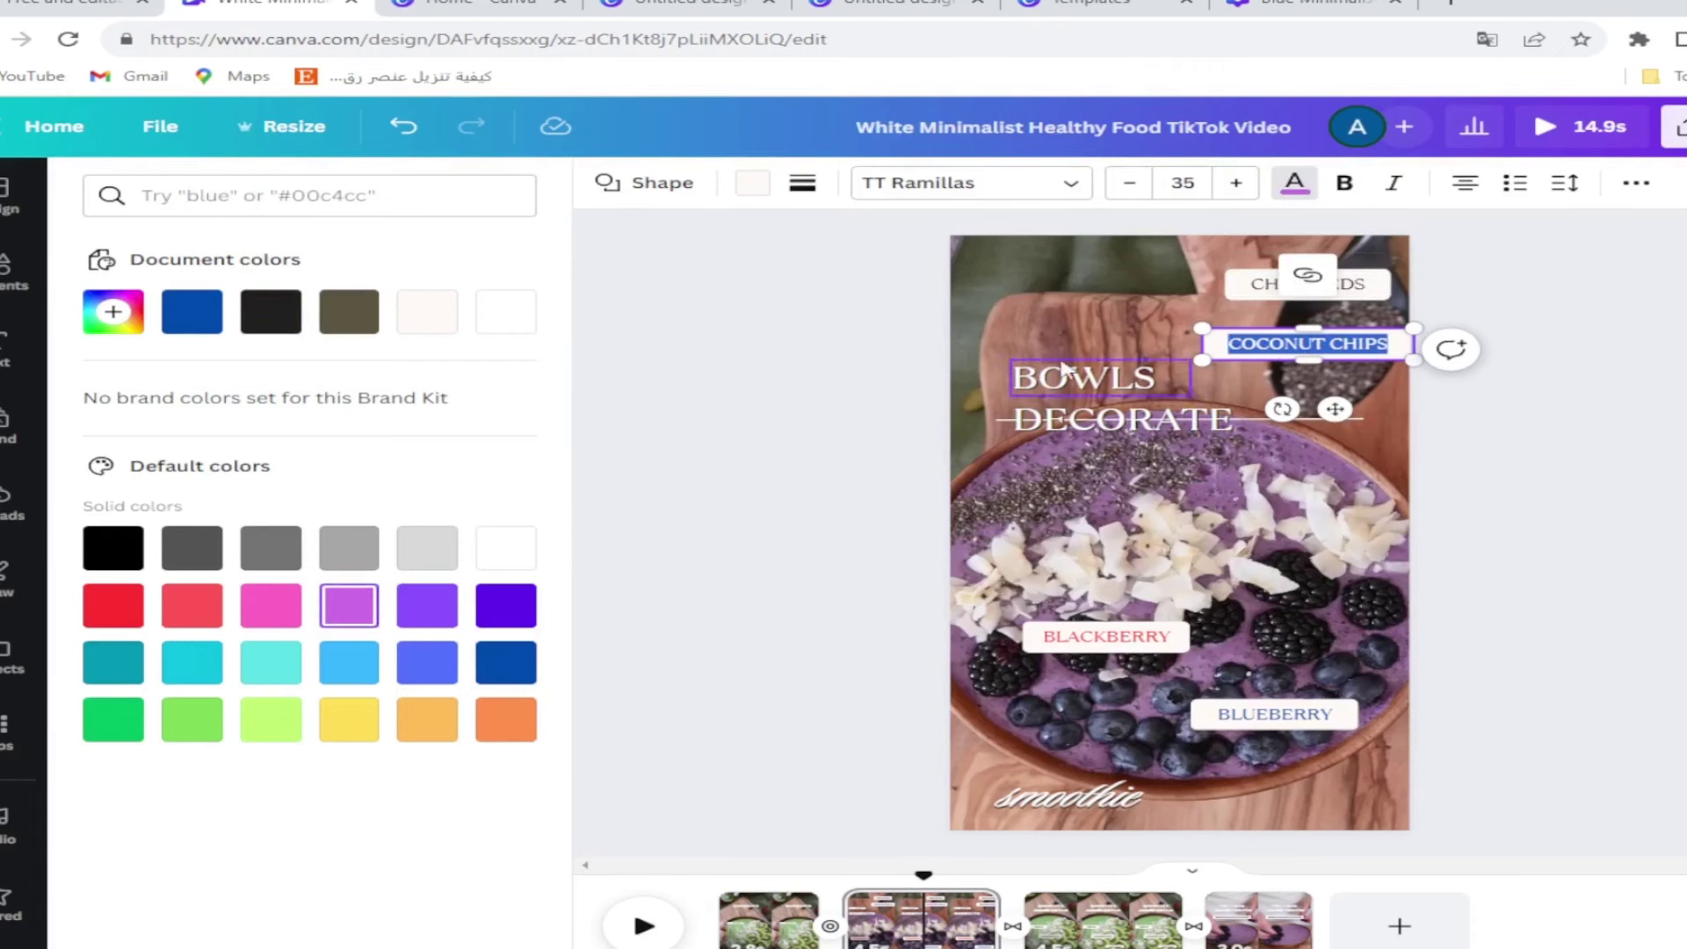
pyautogui.click(1105, 324)
# - Stack BOWLS and DECORATE at the top left, delete the line beneath them, and preview
pyautogui.moveTo(1082, 386); pyautogui.dragTo(1048, 327)
pyautogui.click(1093, 419)
pyautogui.moveTo(1094, 419); pyautogui.dragTo(1065, 361)
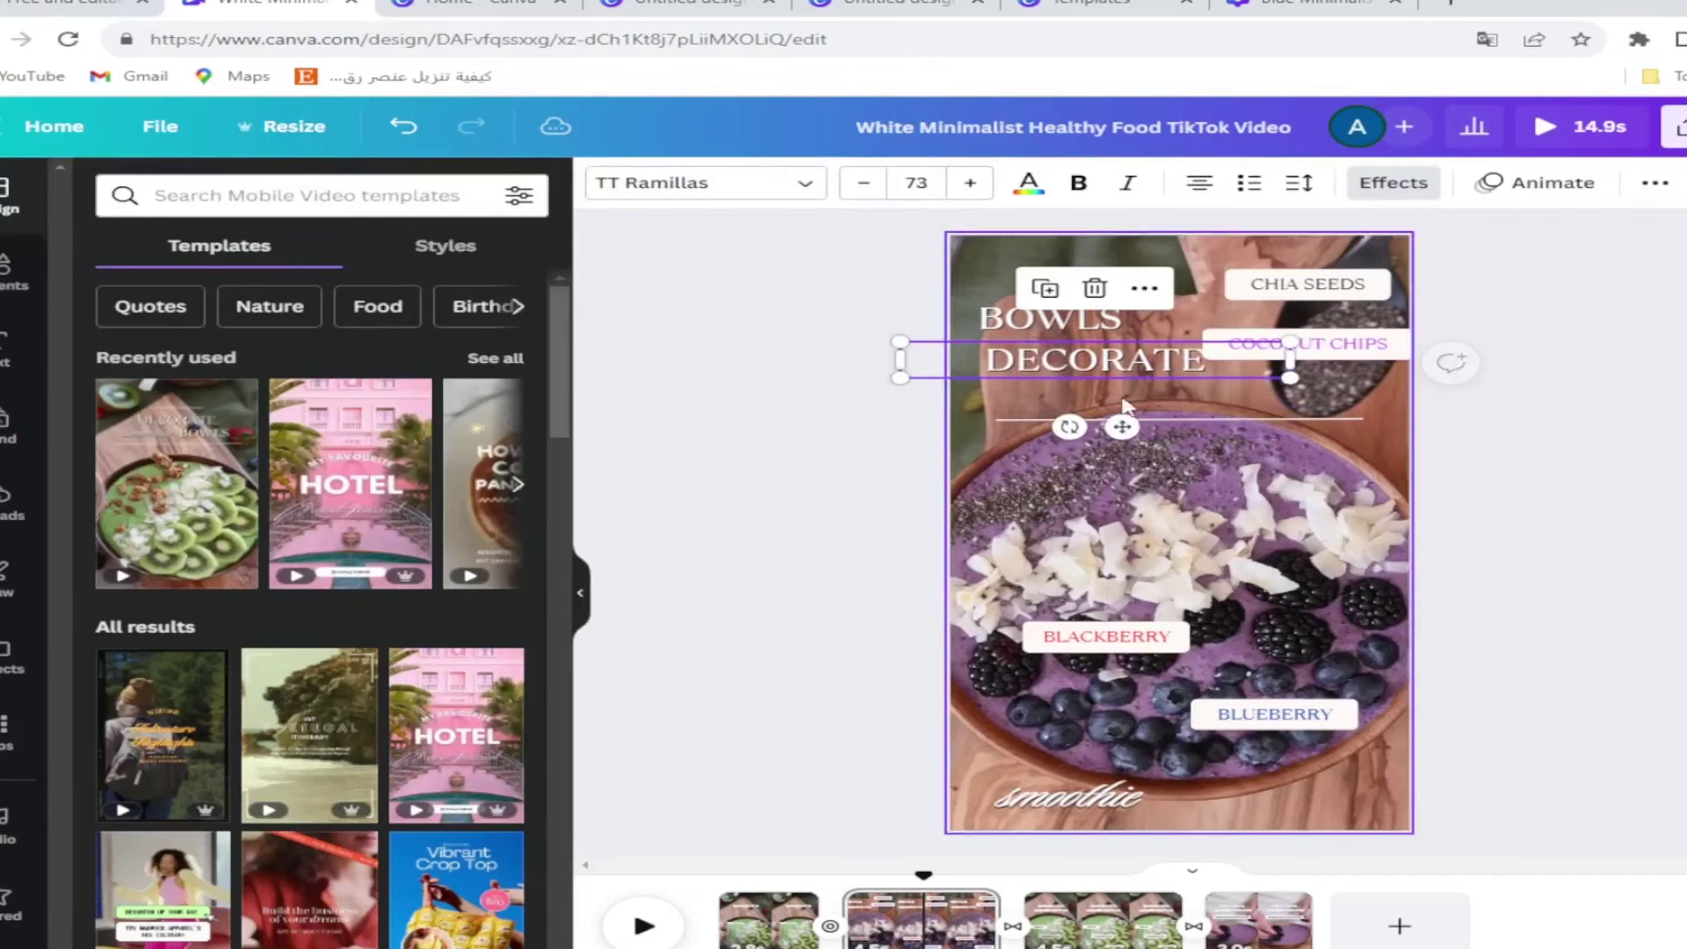
pyautogui.click(1144, 420)
pyautogui.click(1179, 369)
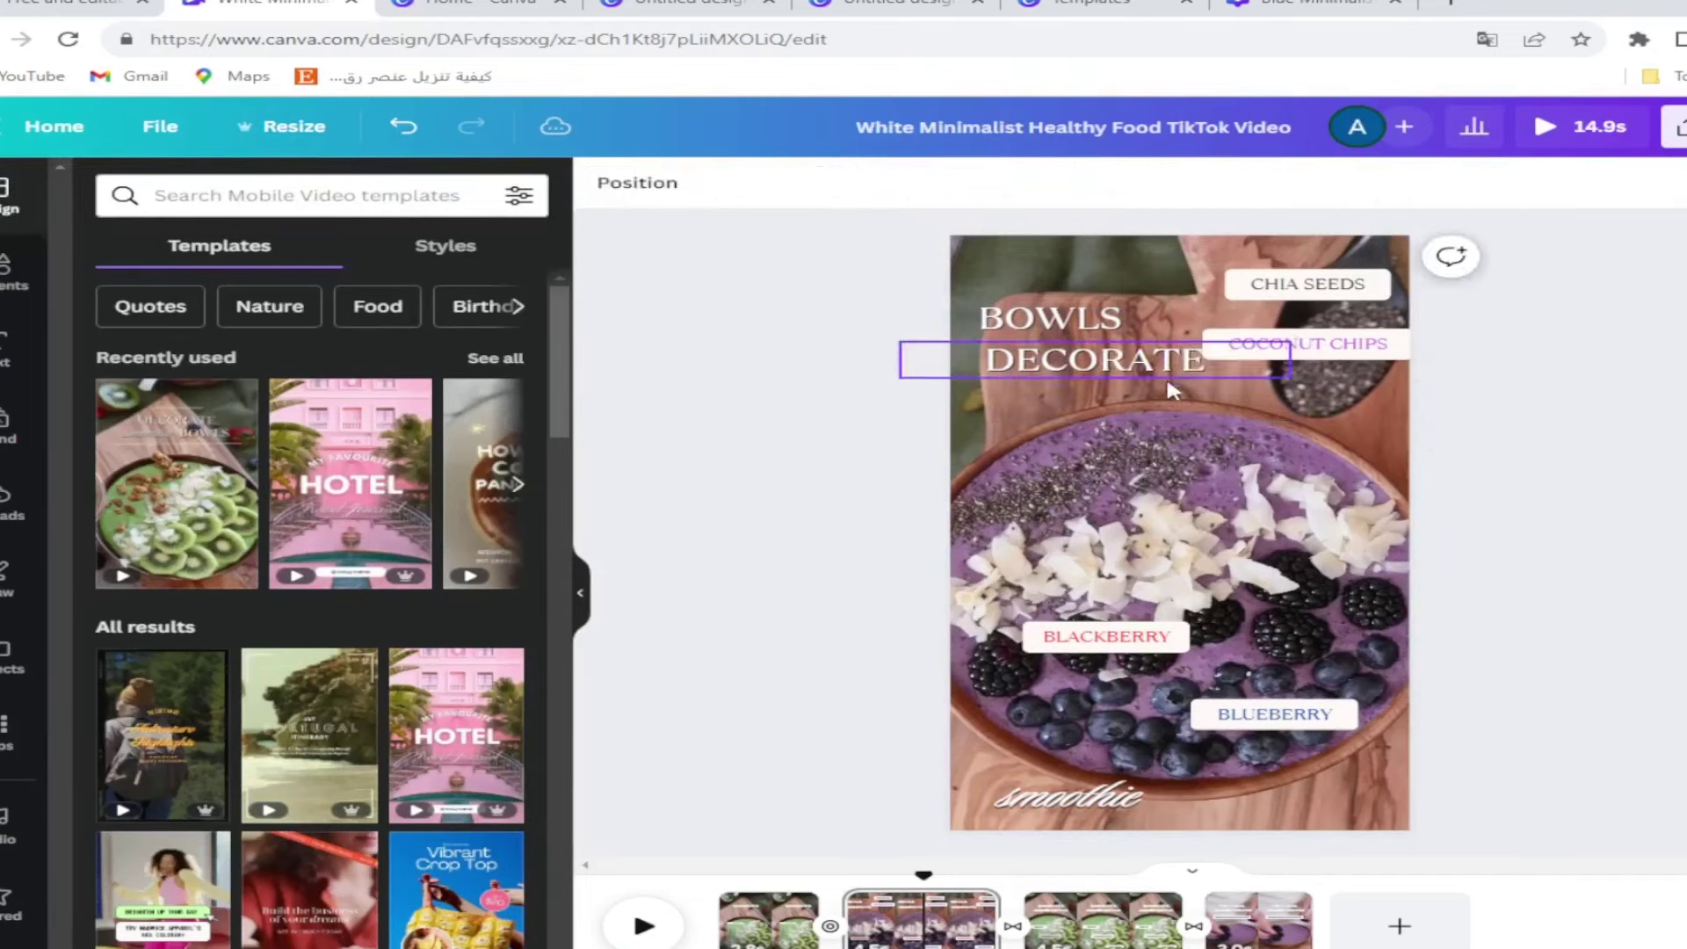
pyautogui.click(1062, 815)
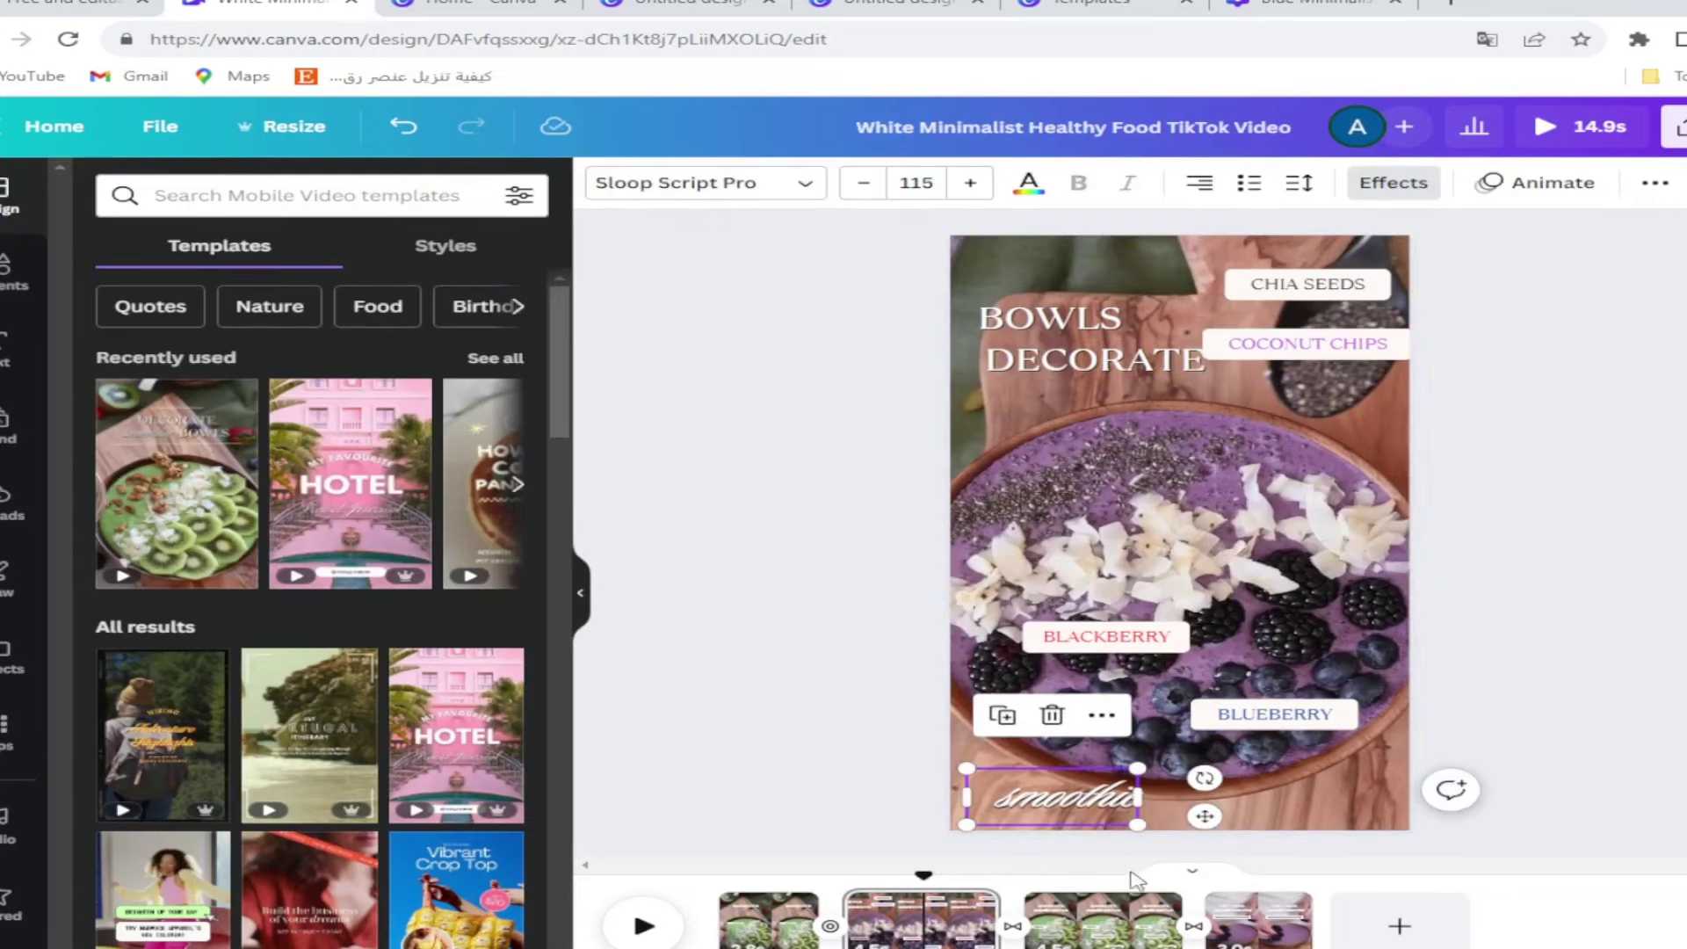
pyautogui.click(644, 926)
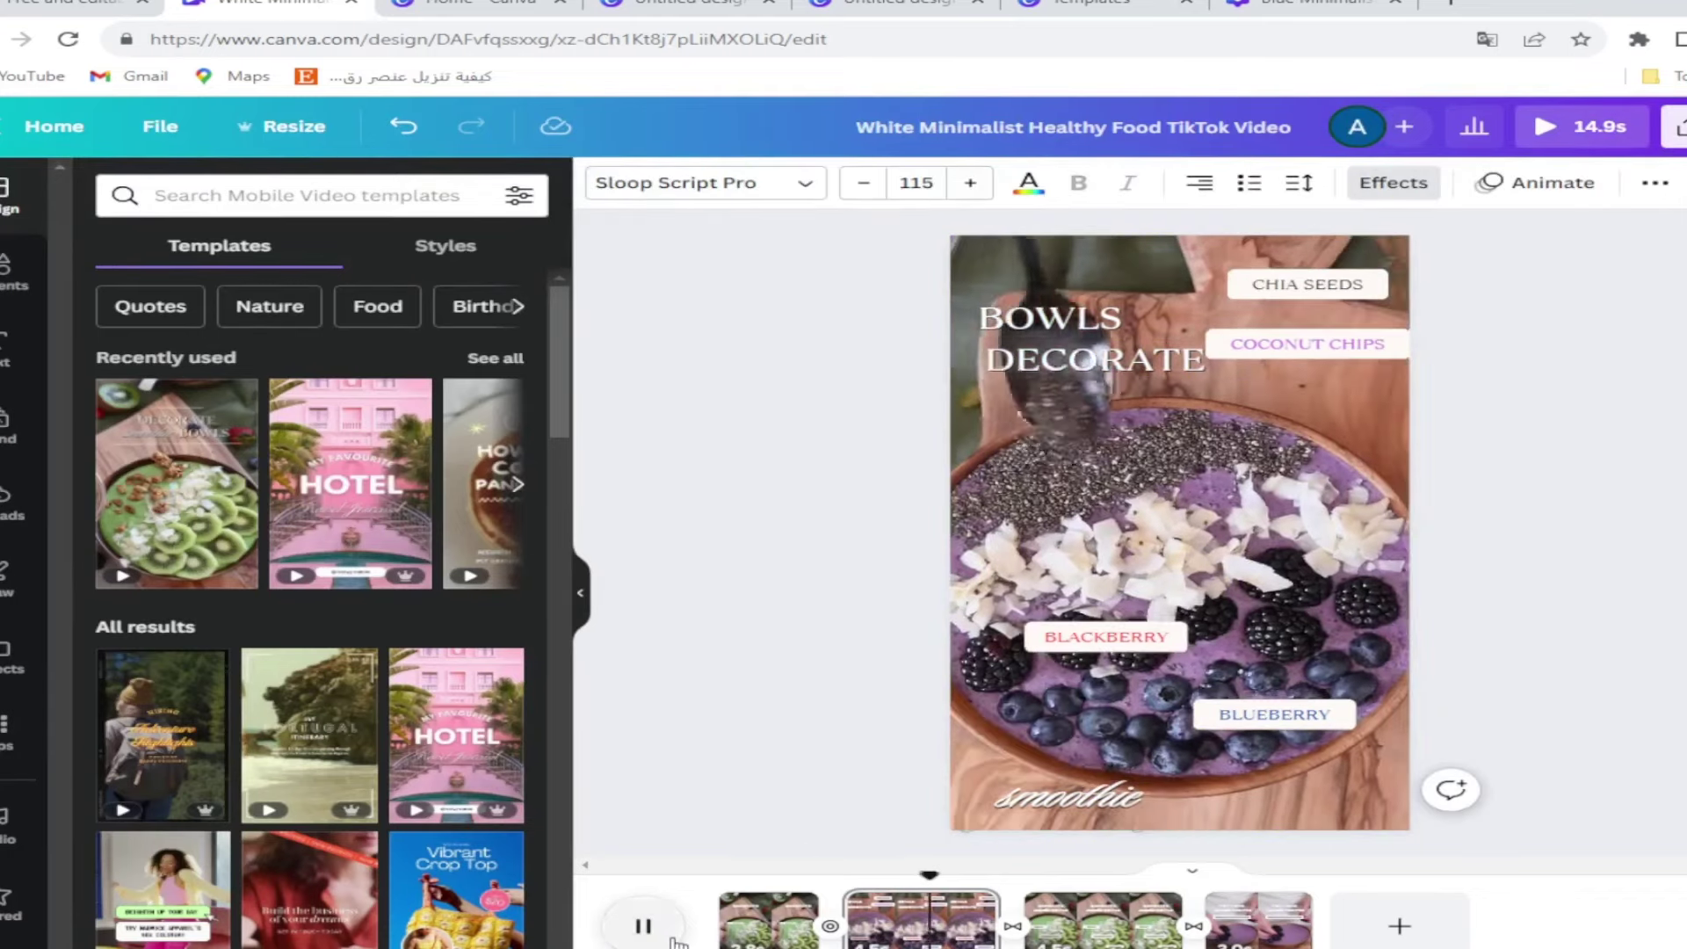
# - Stop playback and drag the green kiwi smoothie page from the start to the end of the timeline
pyautogui.press('space')
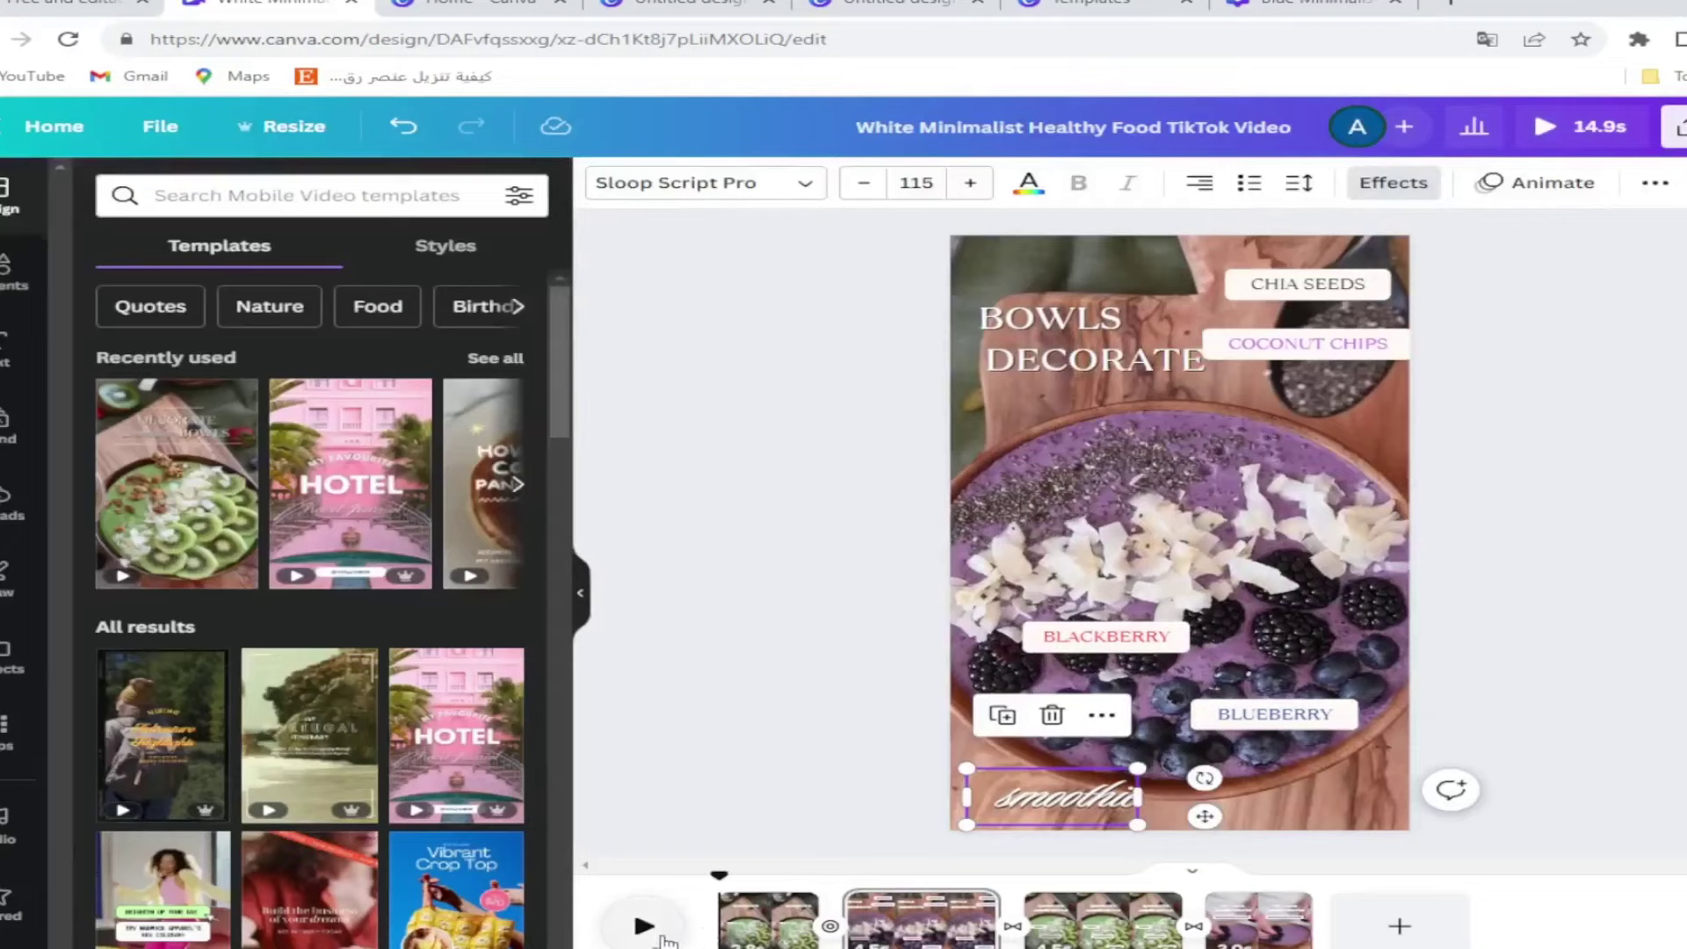
pyautogui.click(663, 938)
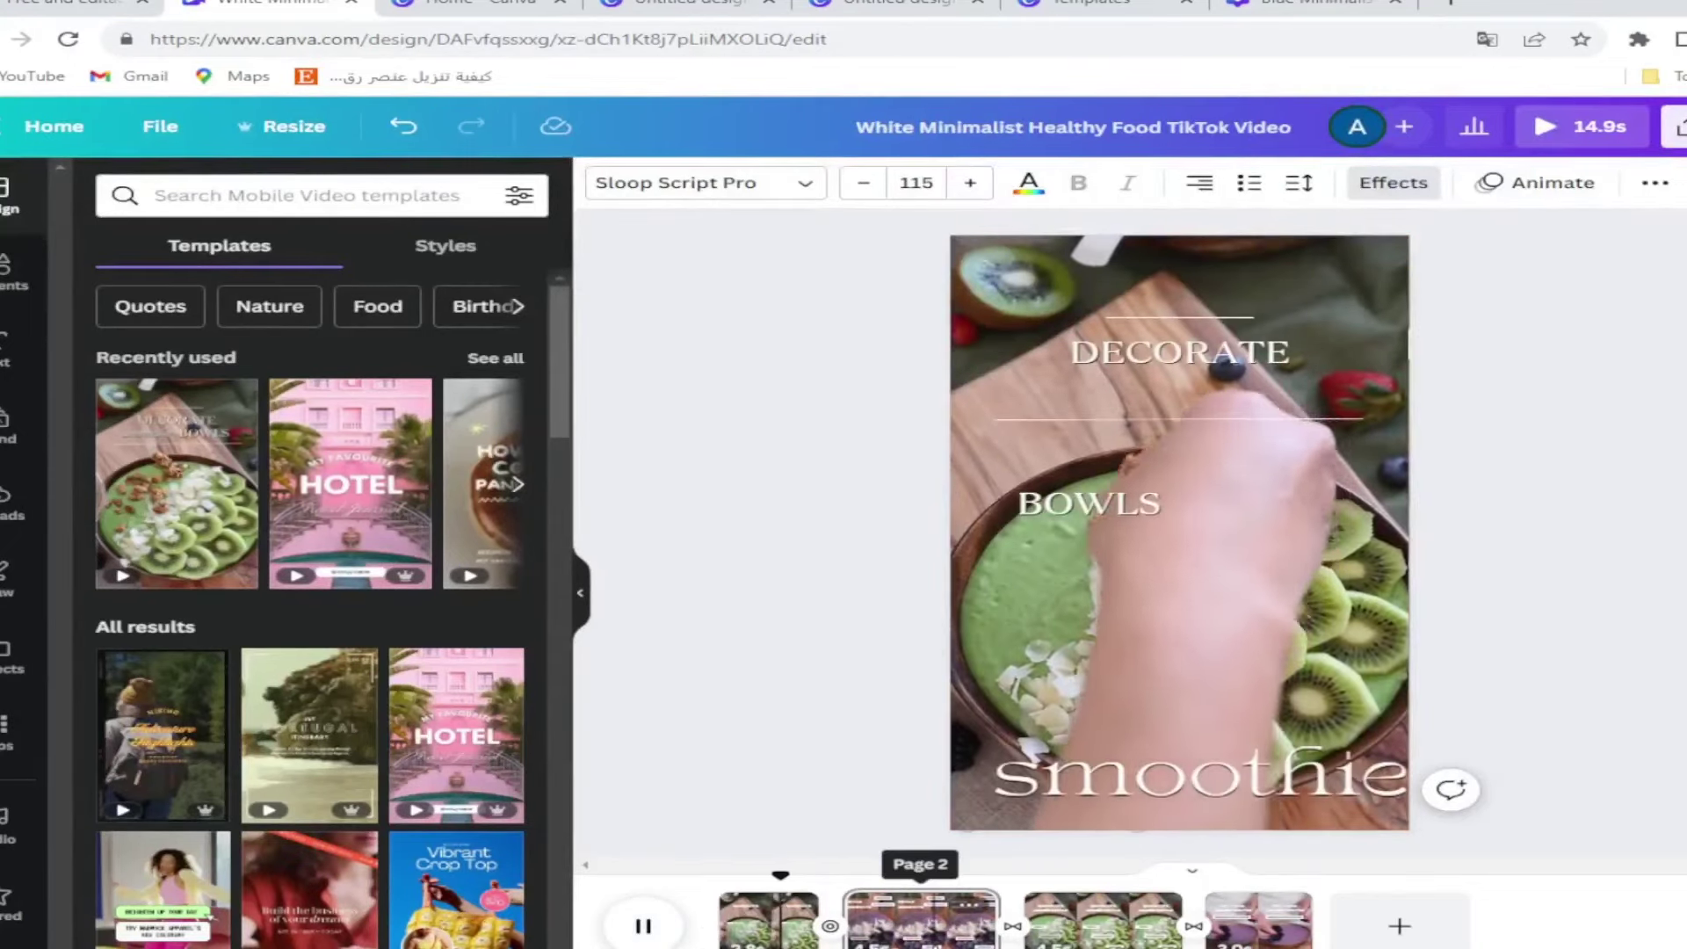
pyautogui.press('space')
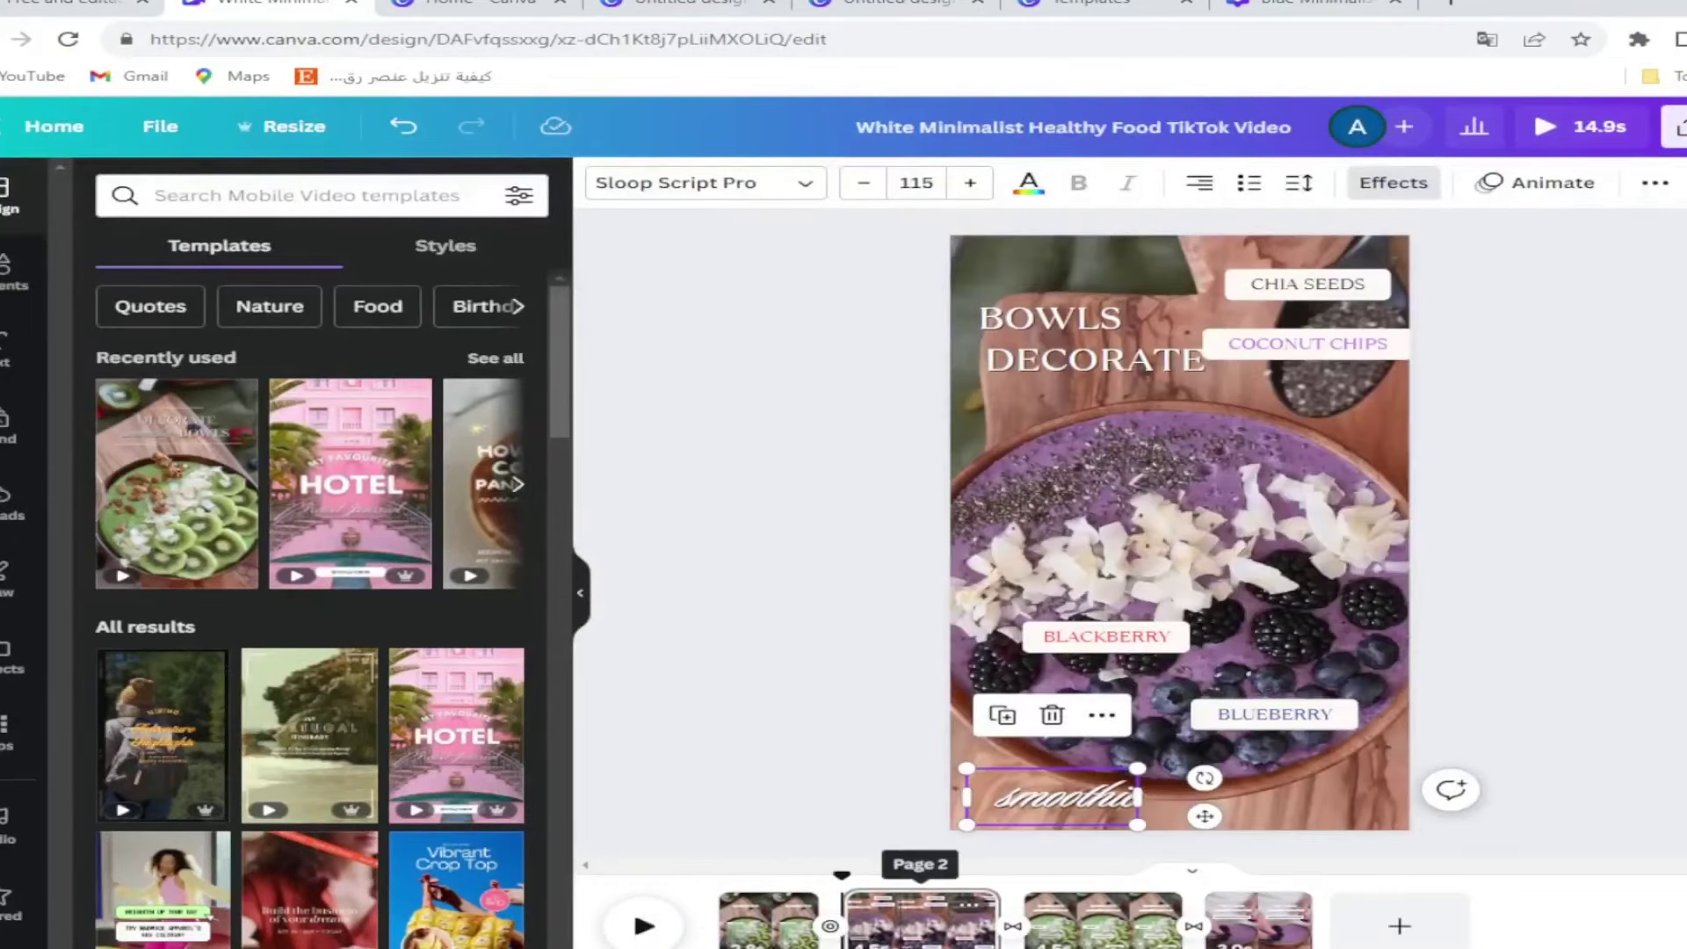
pyautogui.moveTo(771, 940); pyautogui.dragTo(1274, 931)
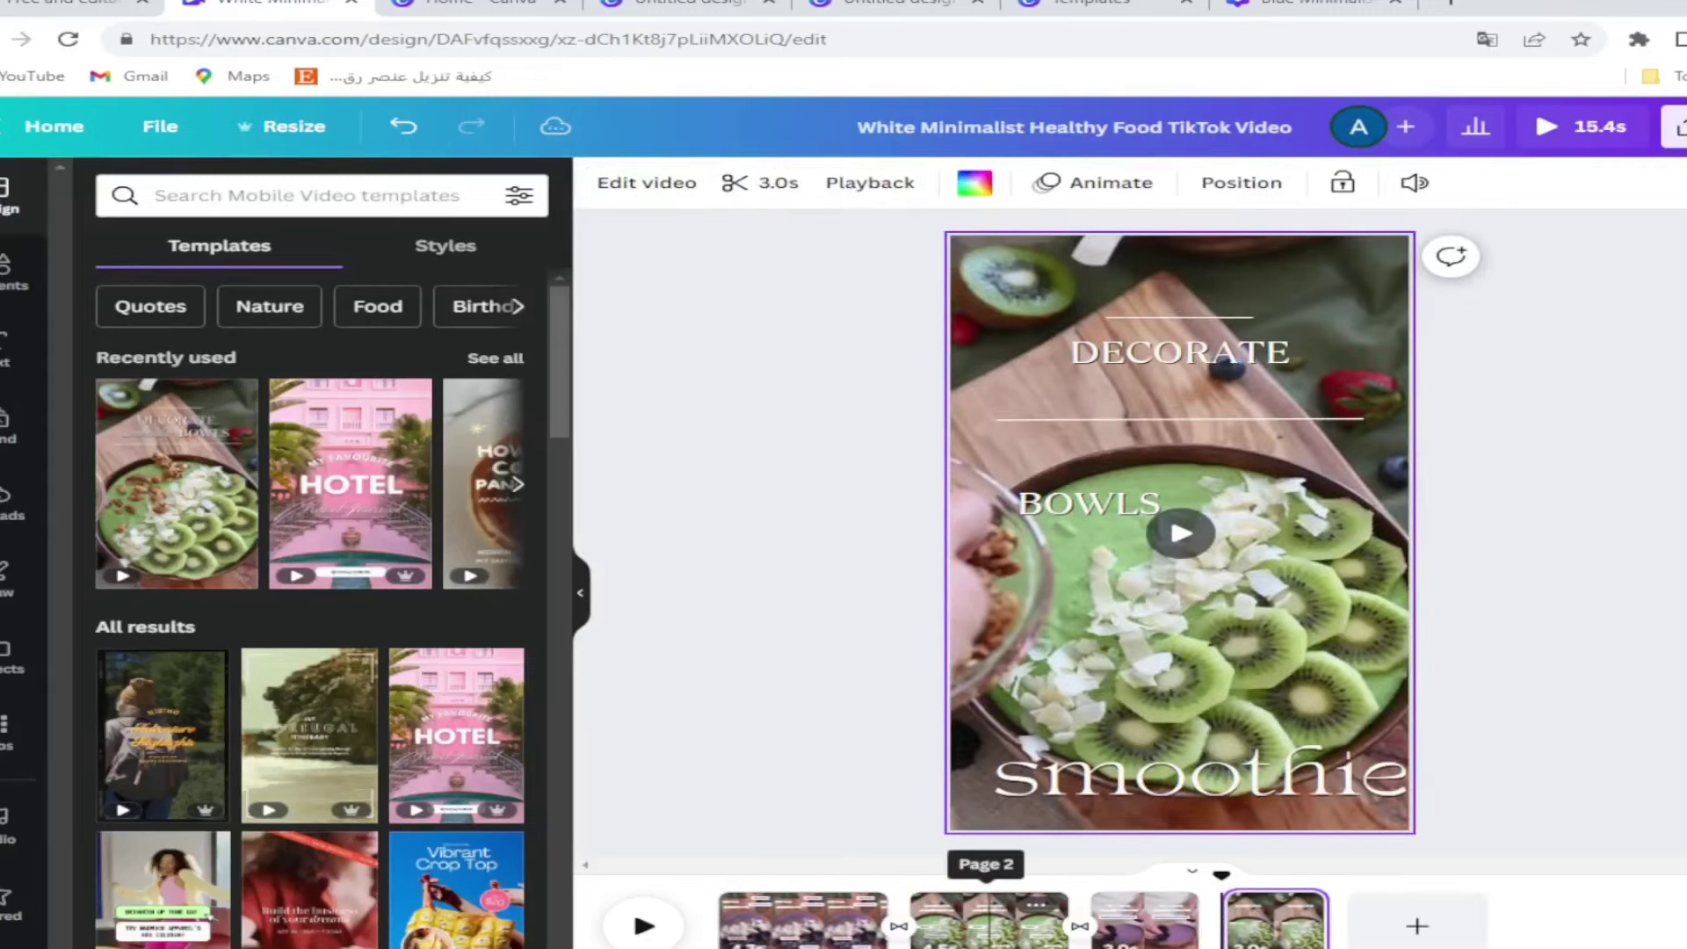
# - Put a 0.5-second Circle Wipe transition between pages 1 and 2, replacing Slide, and preview it
pyautogui.click(902, 927)
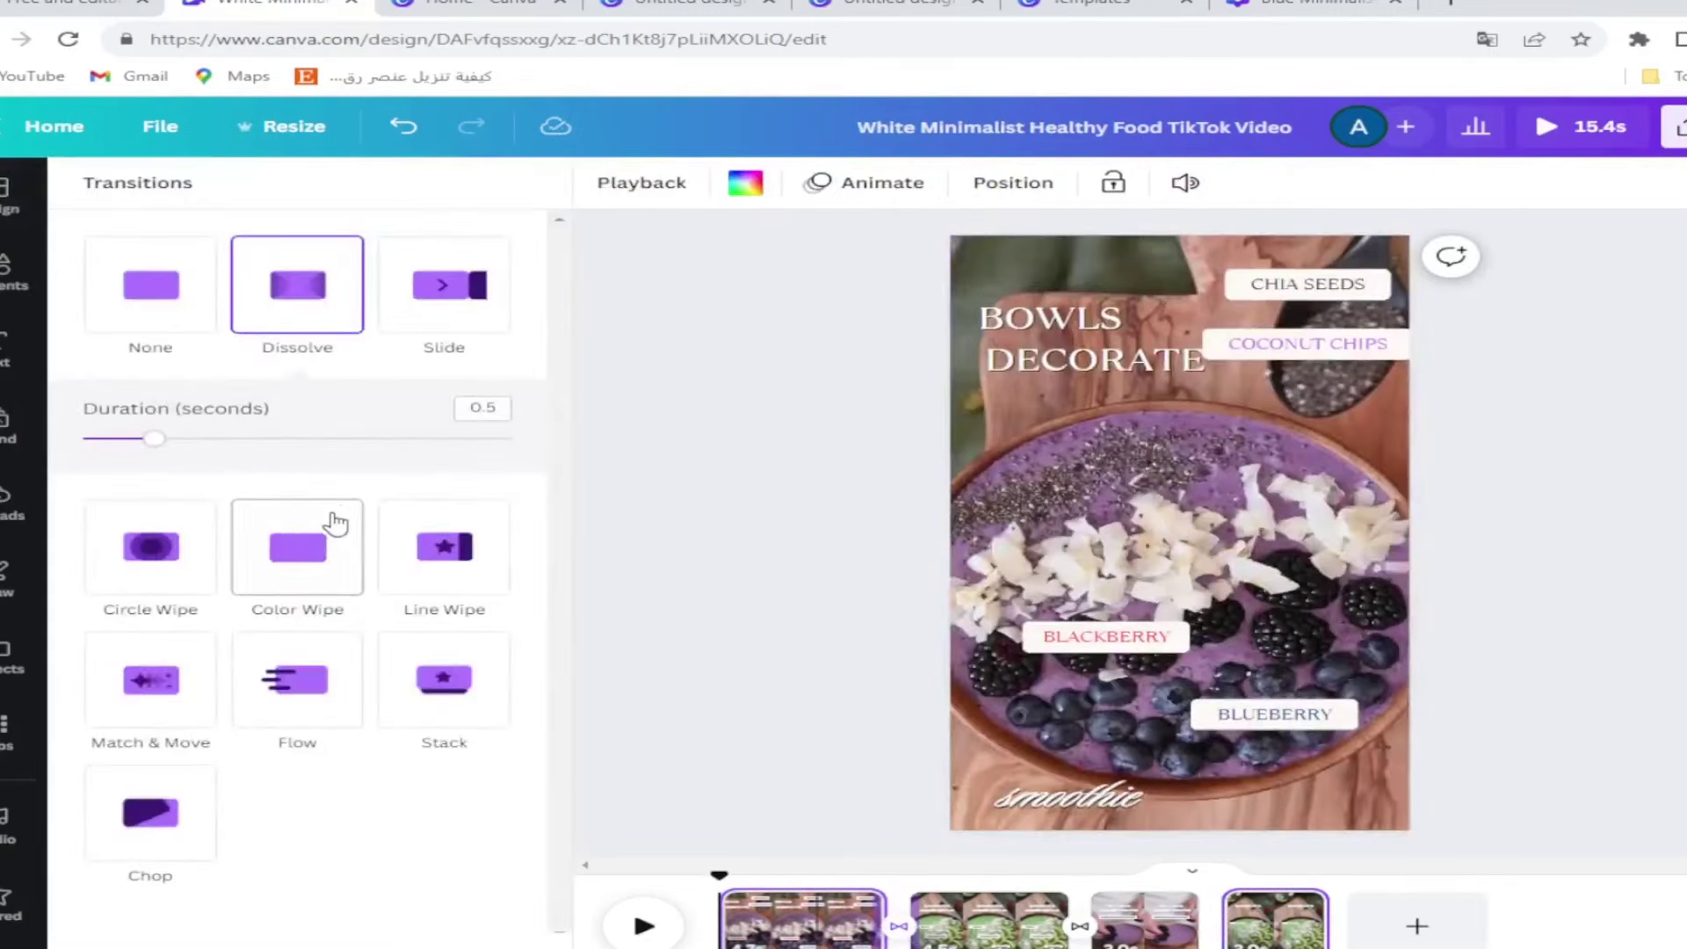
pyautogui.click(437, 295)
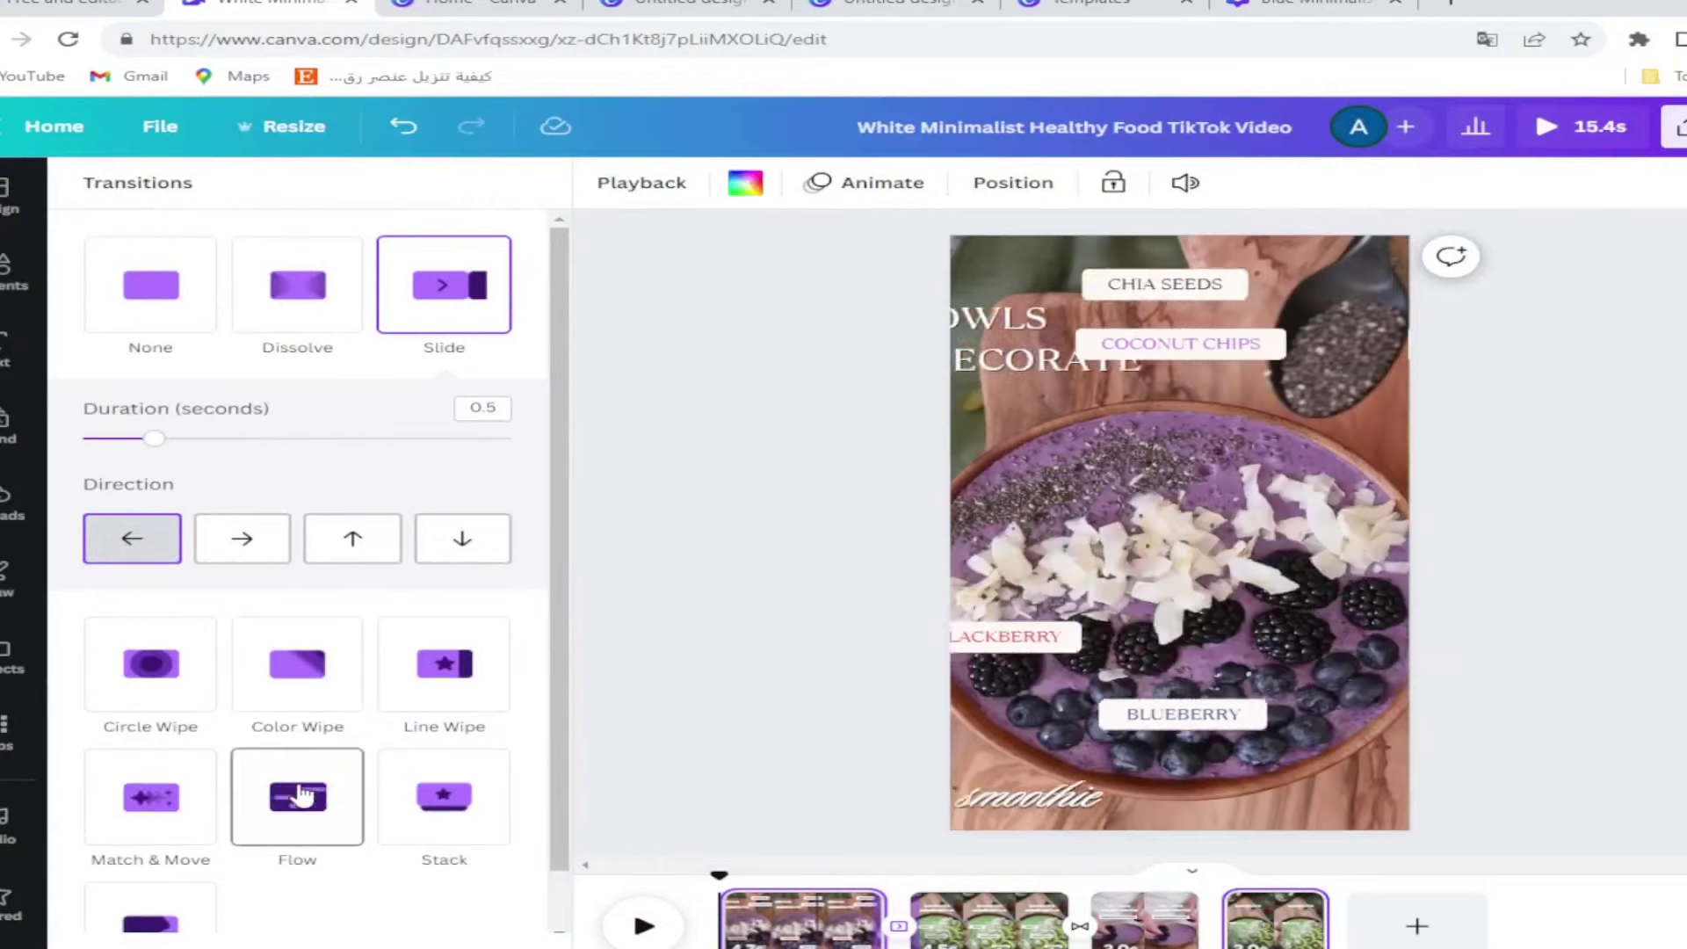
pyautogui.click(193, 696)
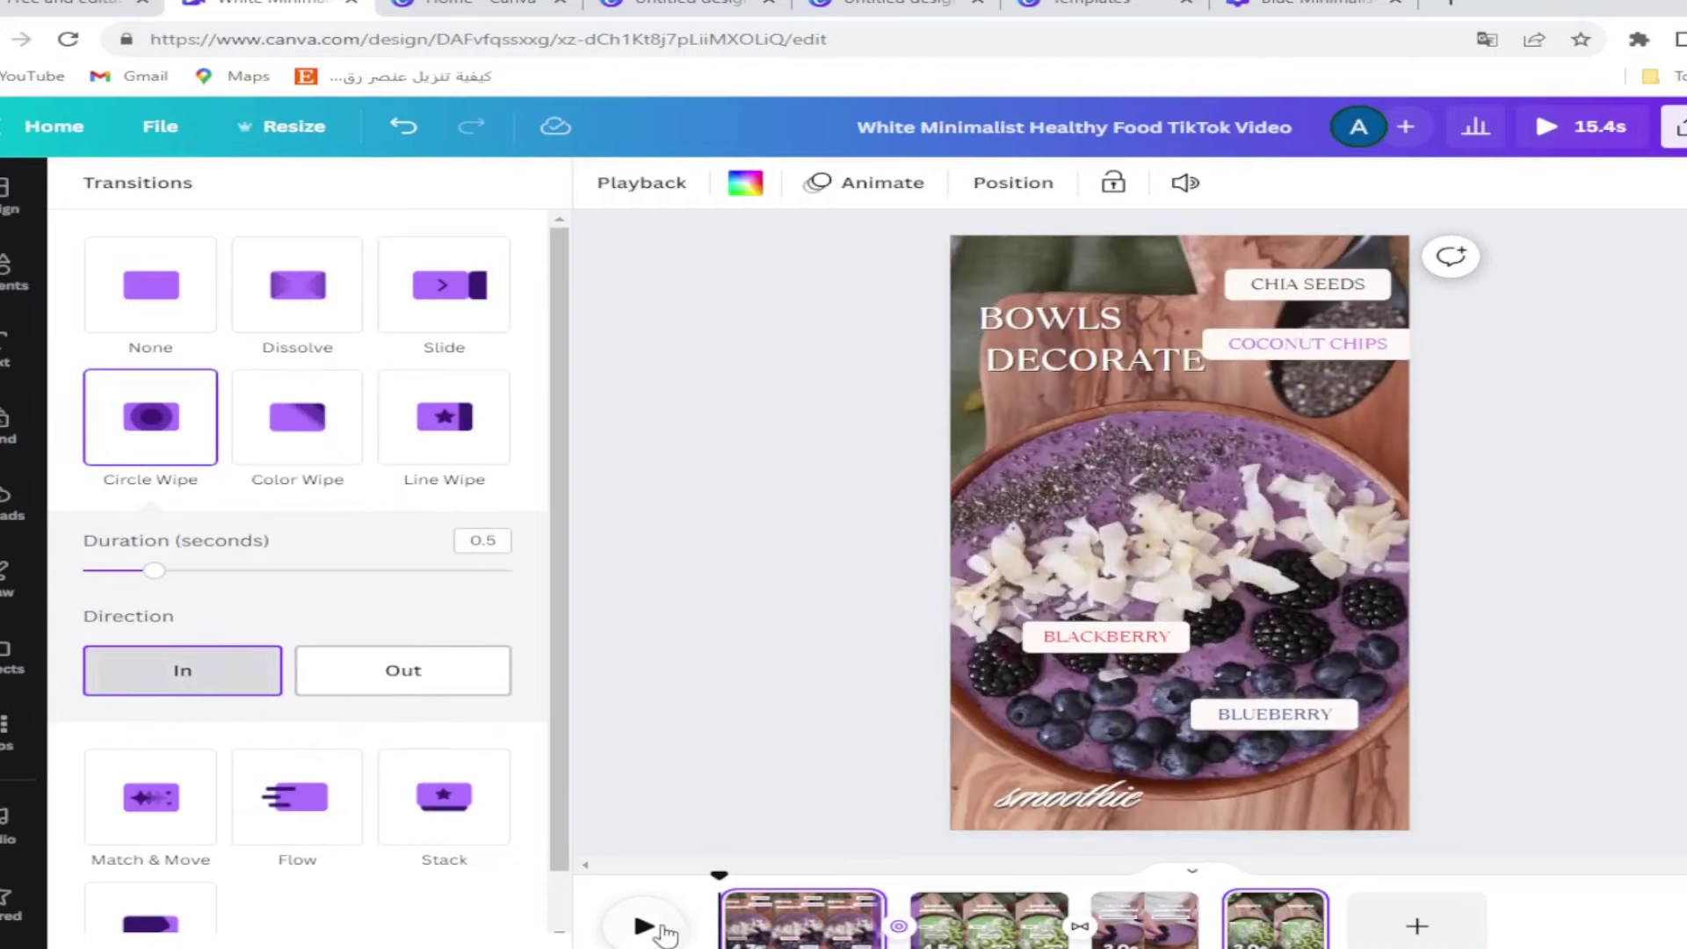
pyautogui.click(642, 927)
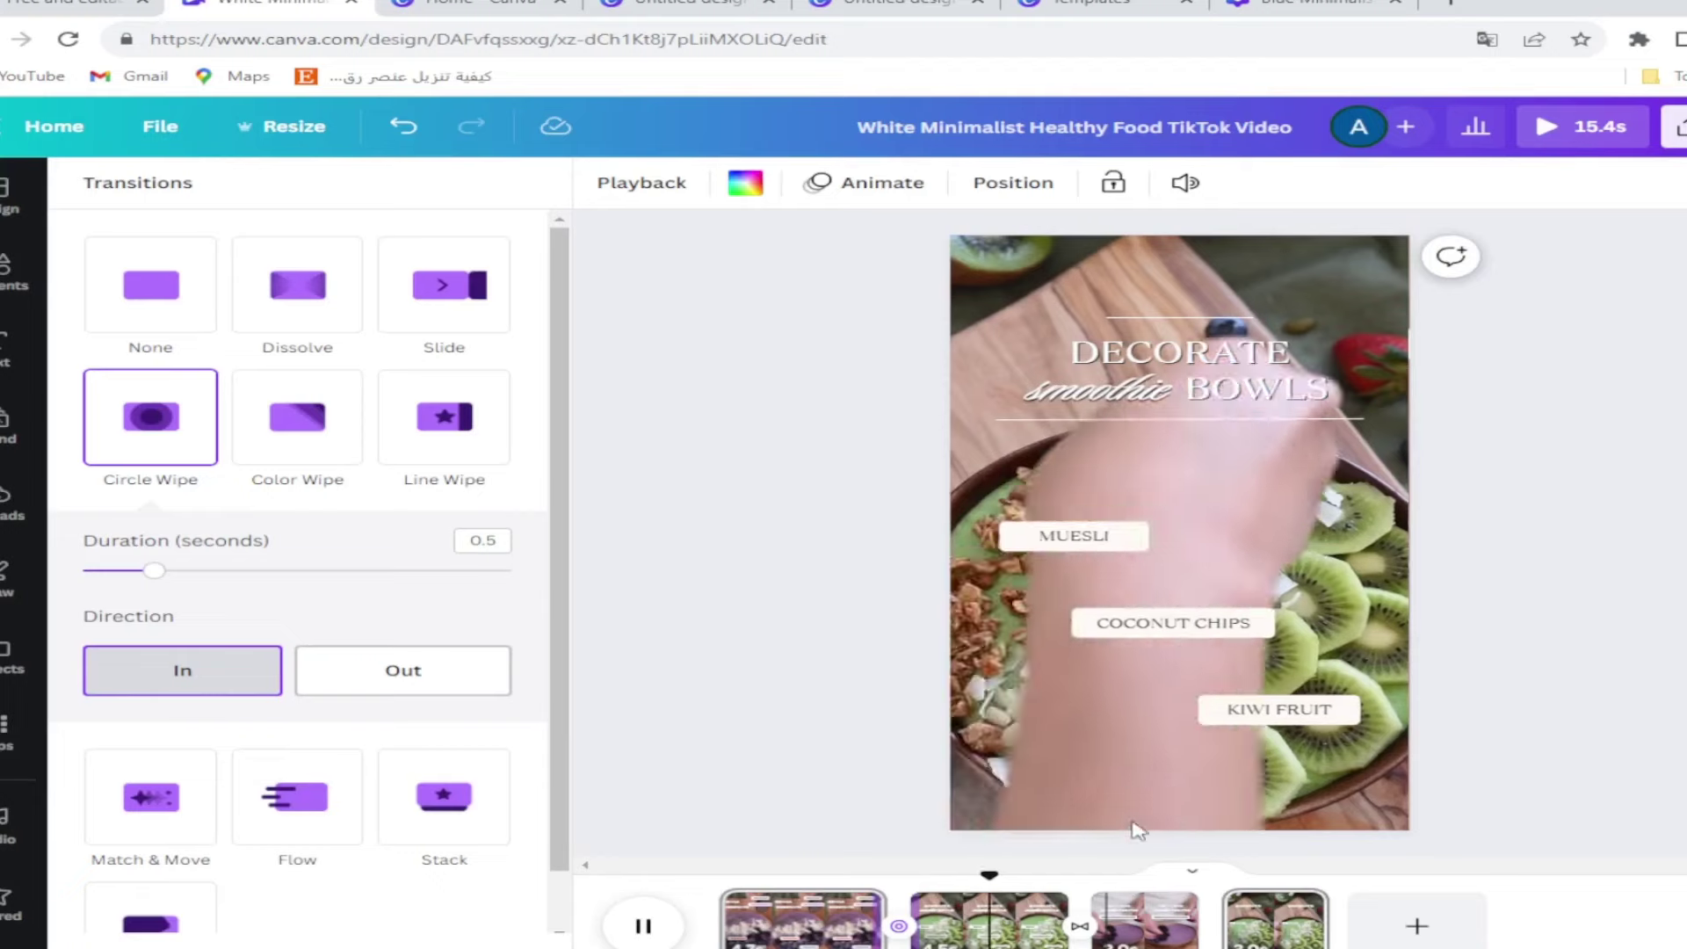
pyautogui.click(1173, 933)
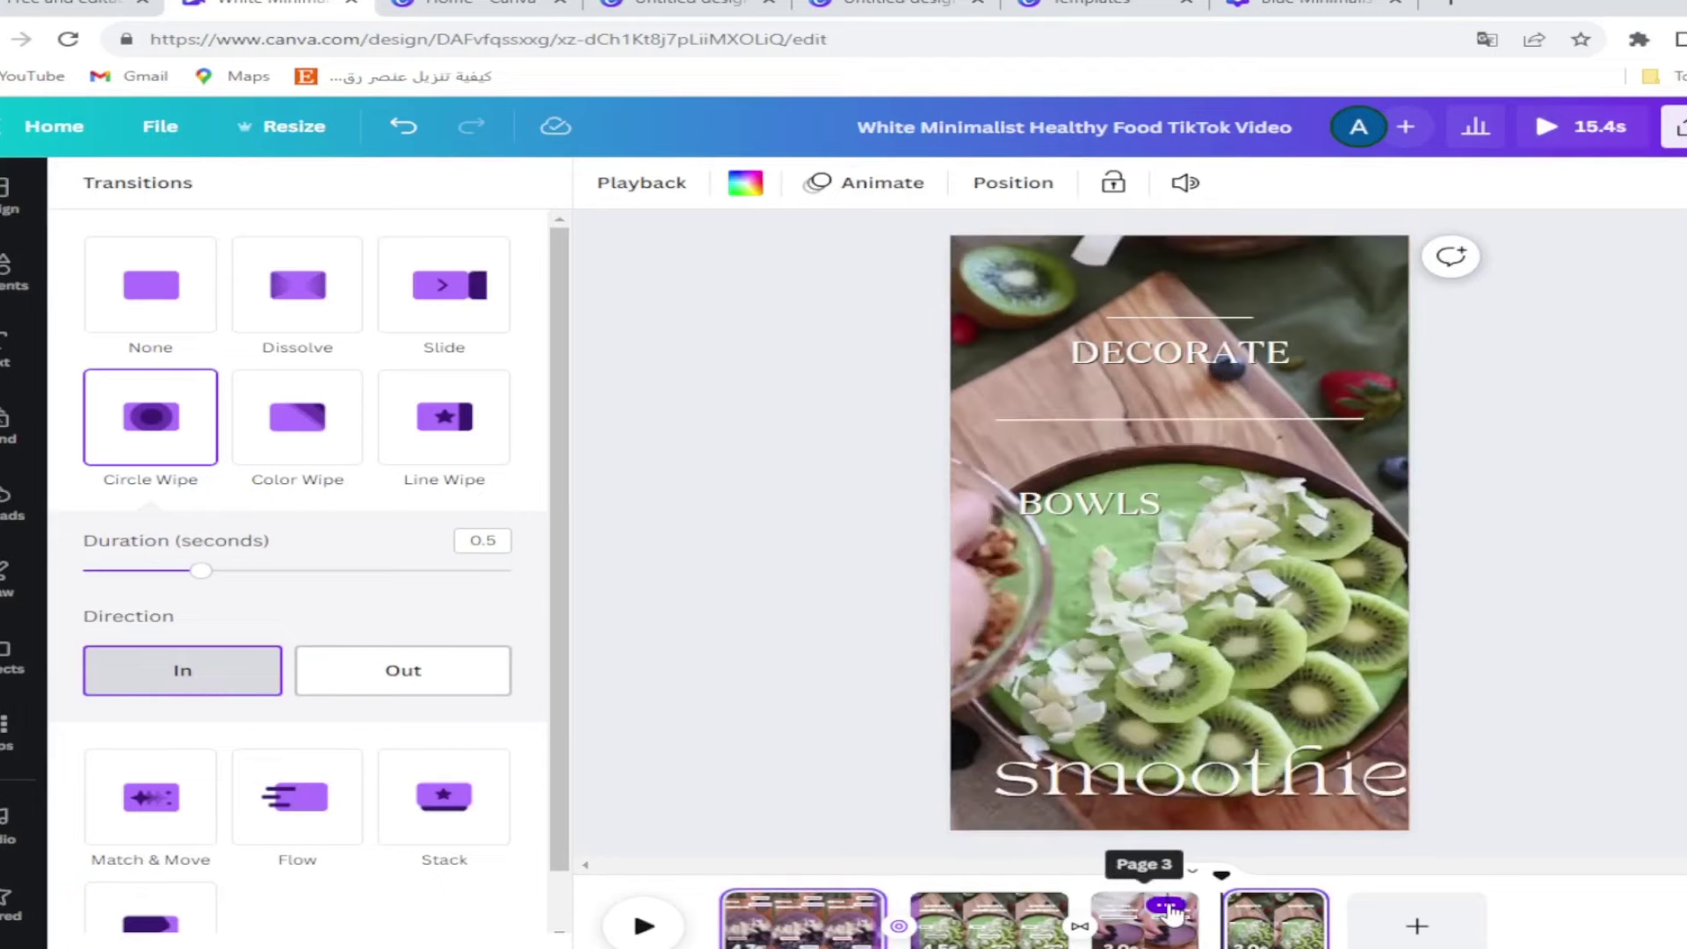
pyautogui.click(1169, 906)
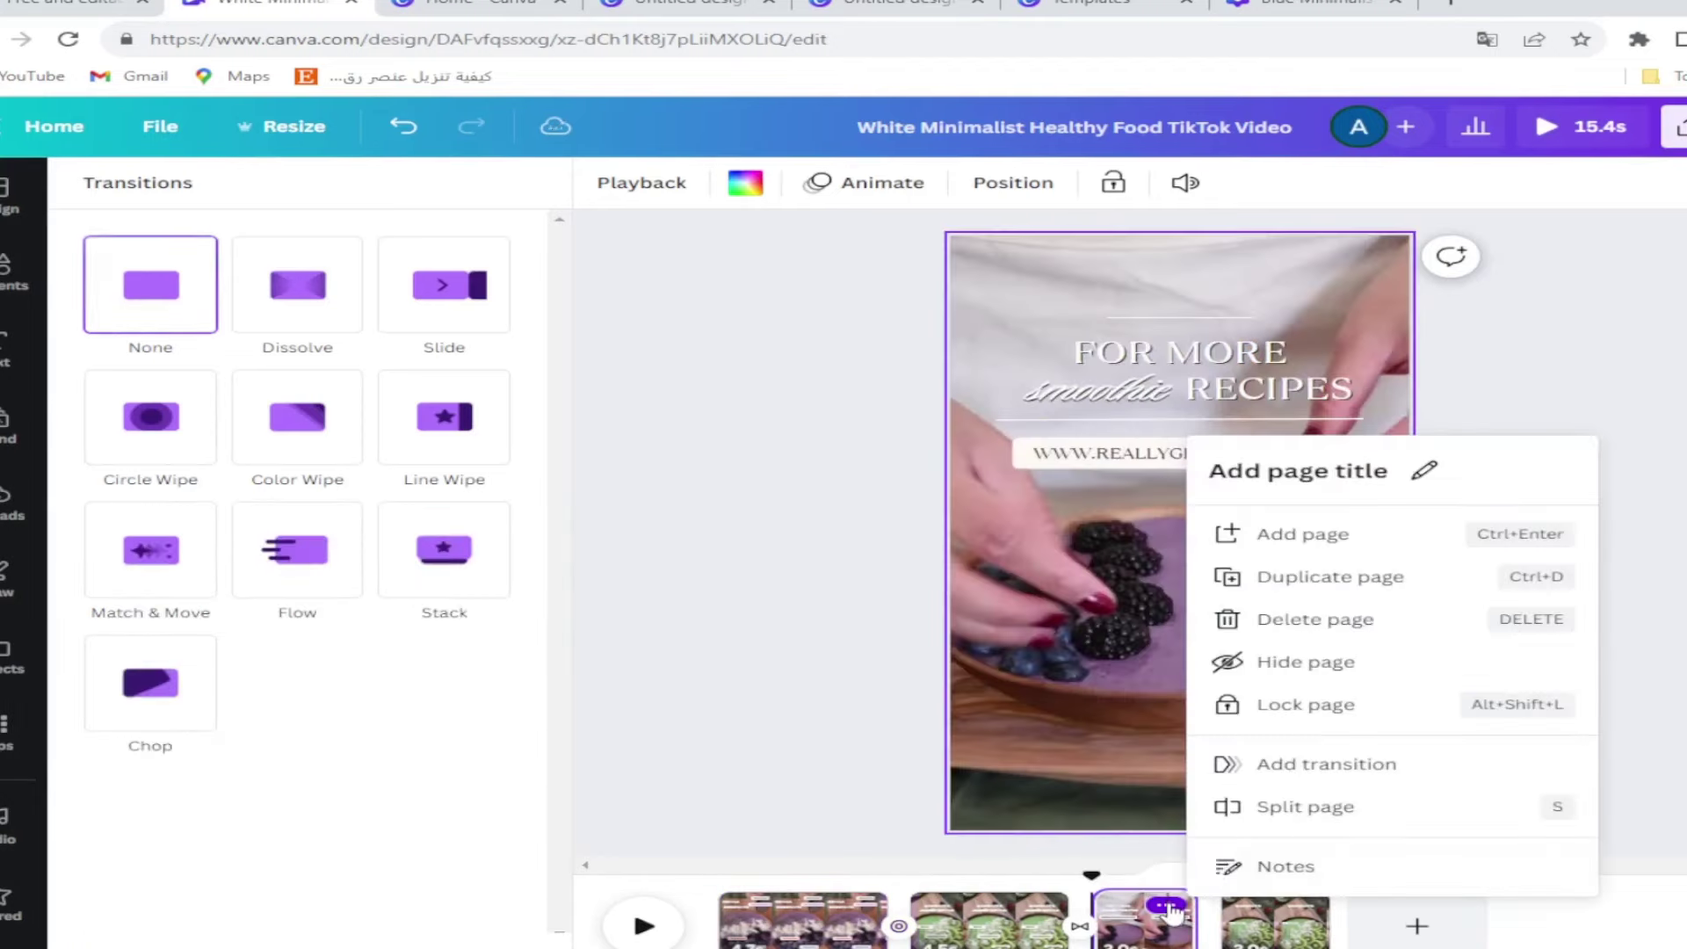
# - Delete the recipes page and the kiwi smoothie page, leaving a two-page, 9.5 s video
pyautogui.click(1257, 622)
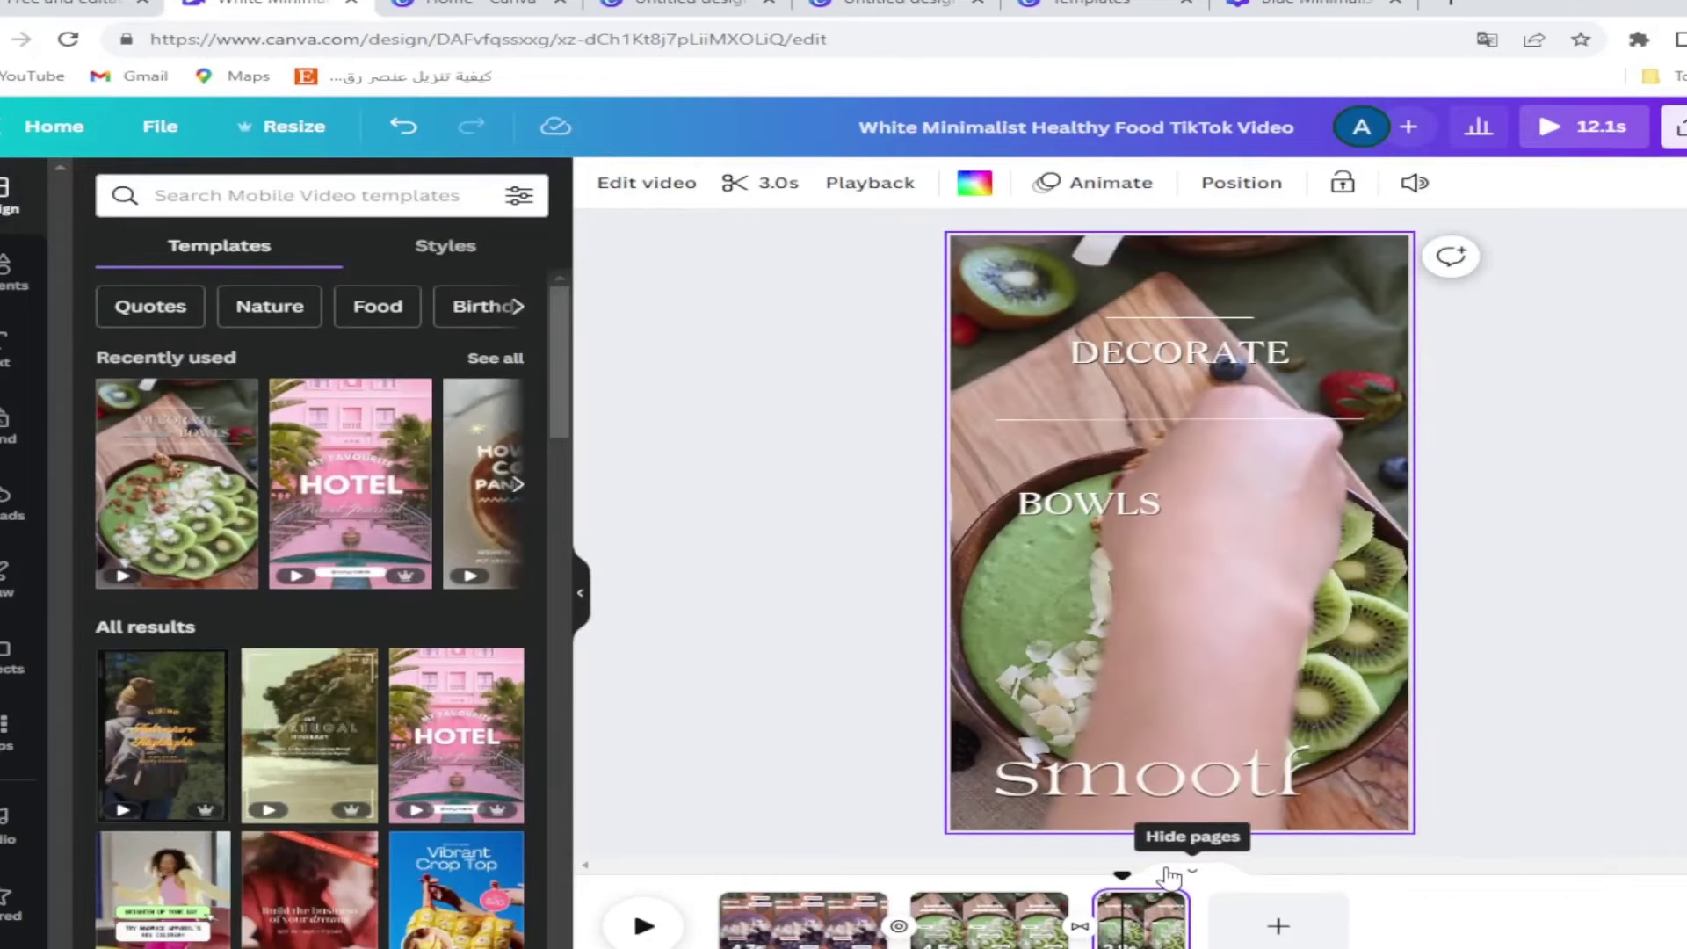
pyautogui.click(1157, 906)
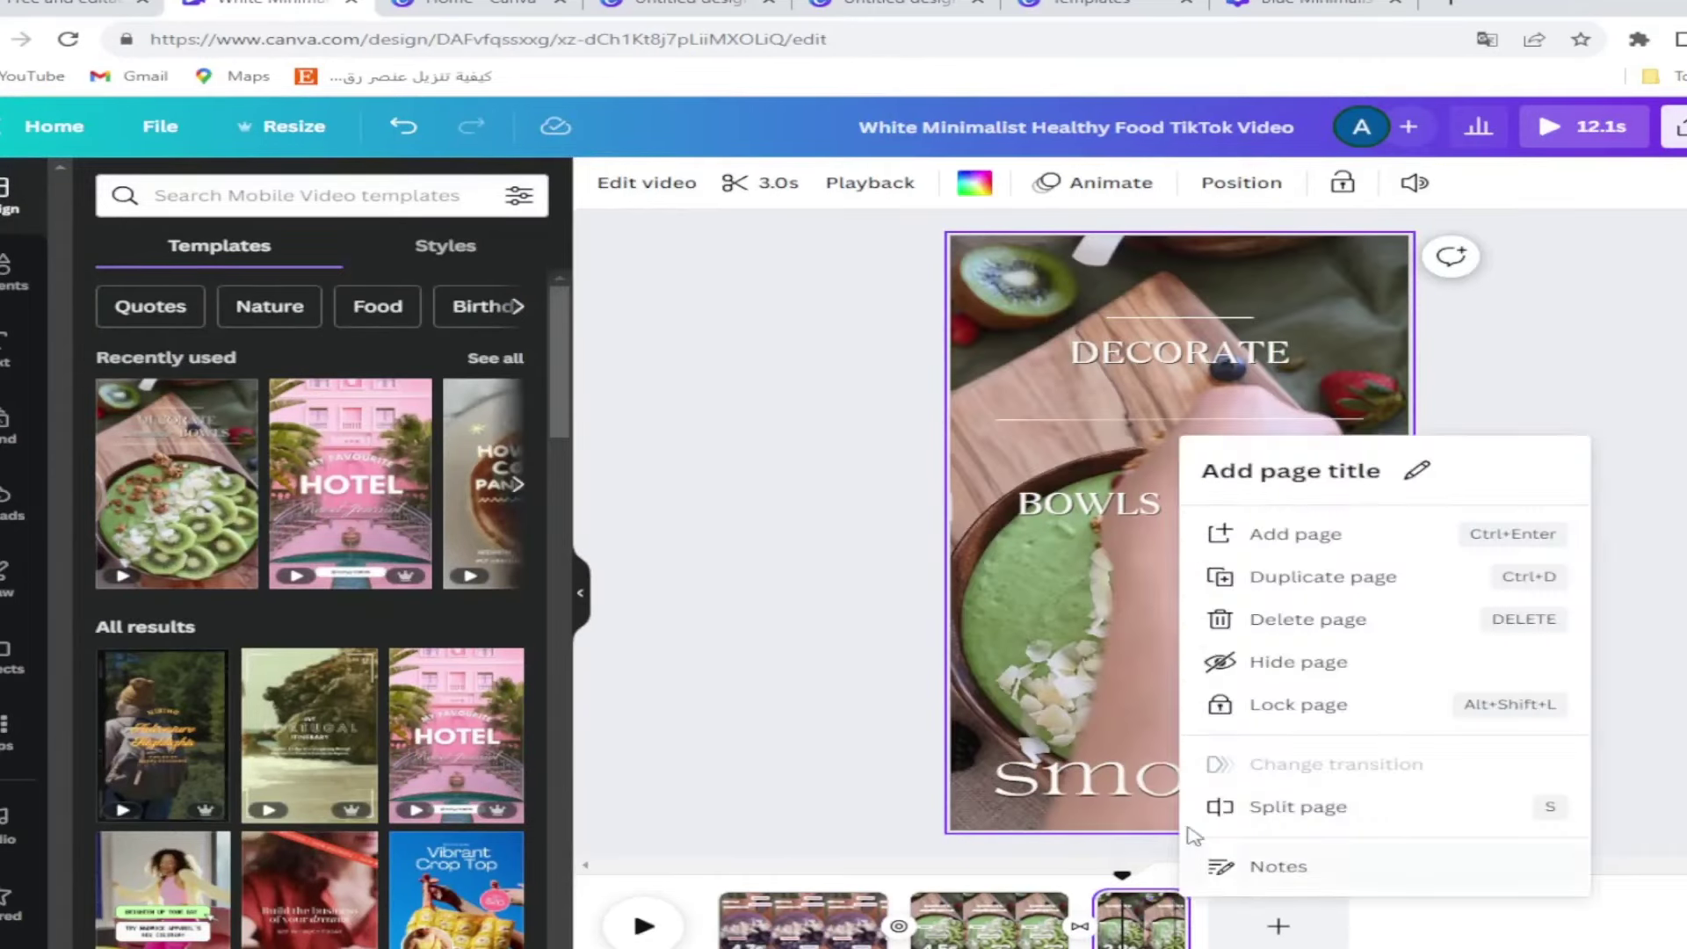
pyautogui.click(1246, 621)
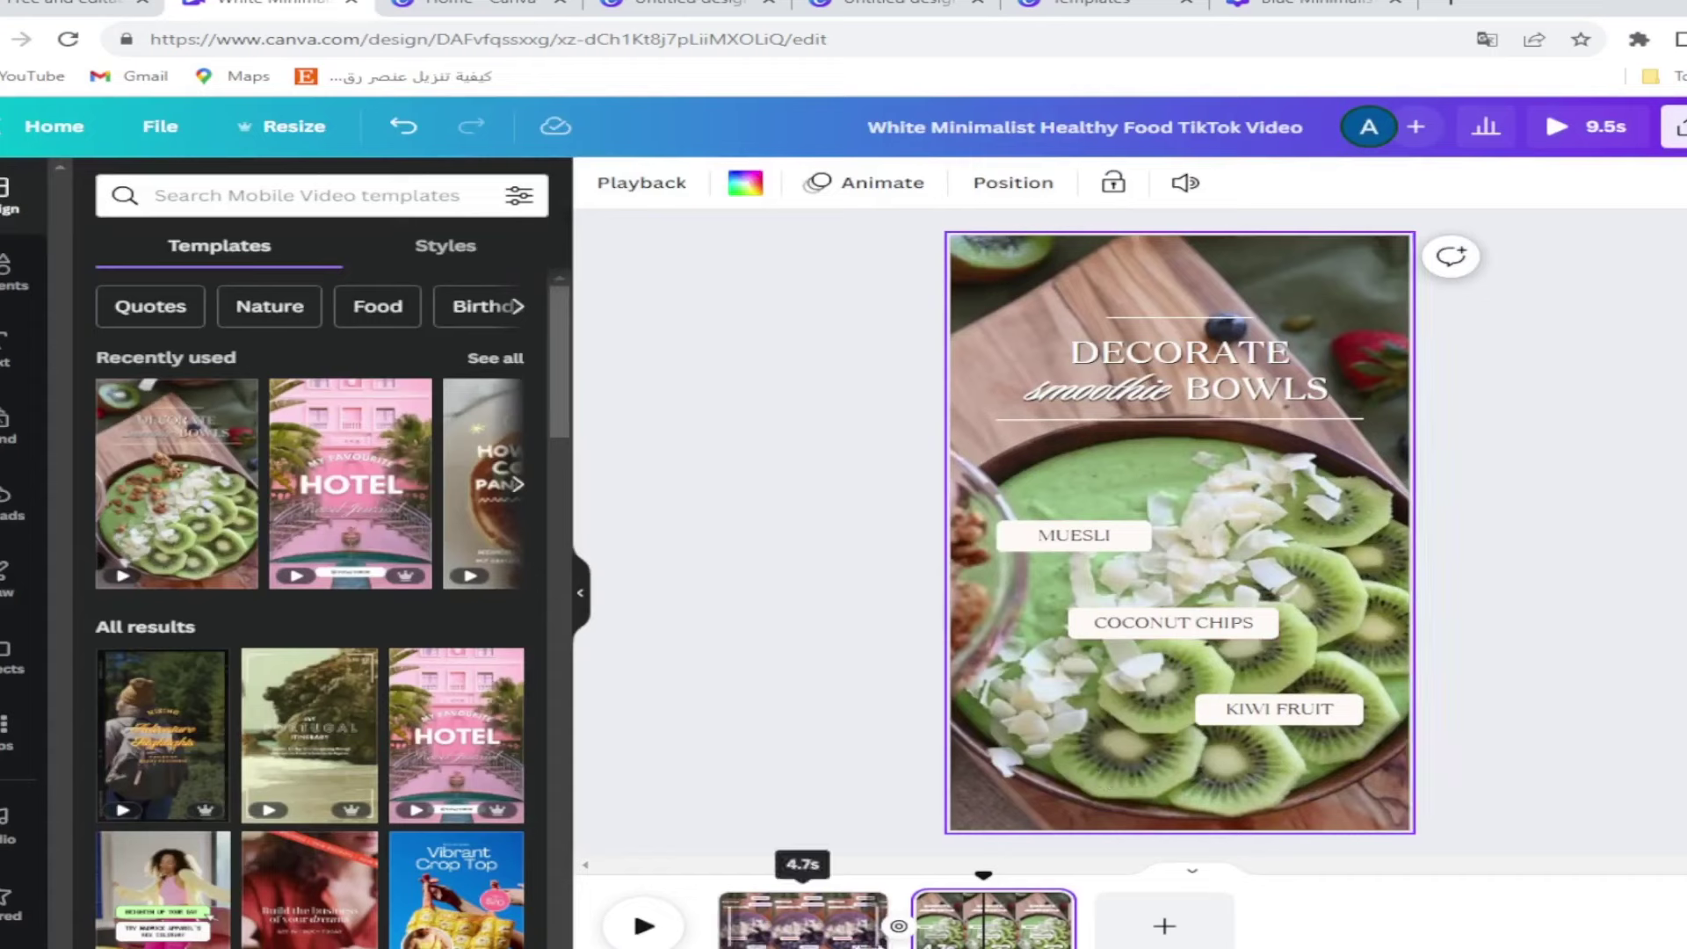
# - Flip page 2's kiwi smoothie background video horizontally, then play the video from page 1
pyautogui.click(802, 918)
pyautogui.click(995, 933)
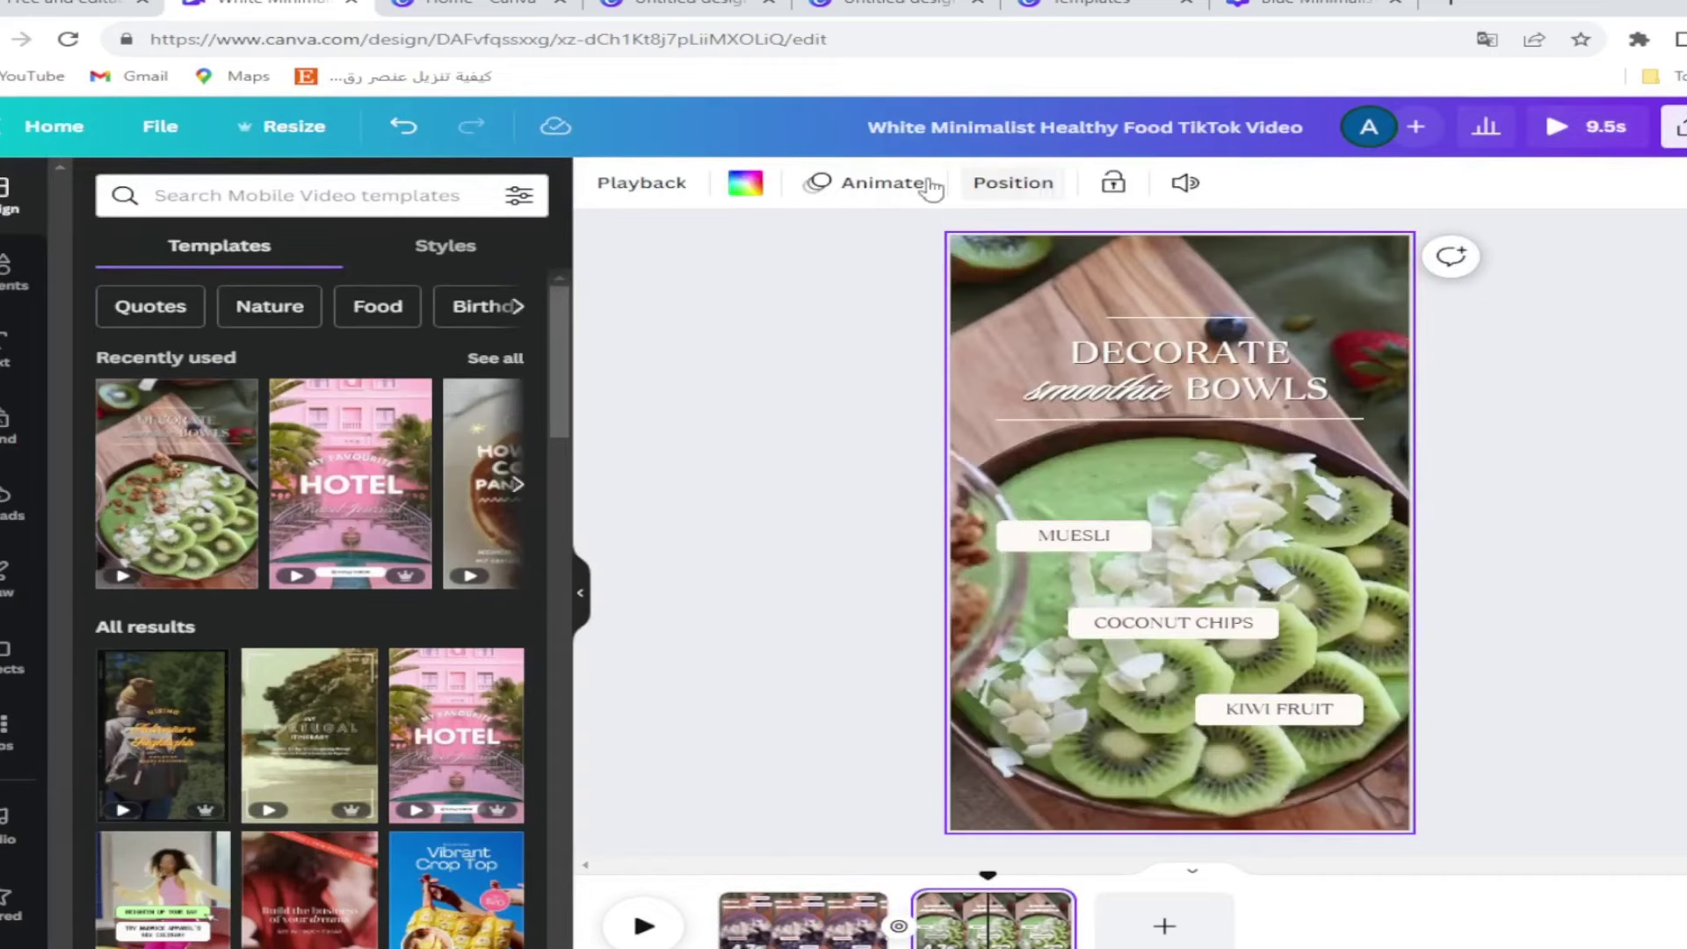
pyautogui.click(1052, 312)
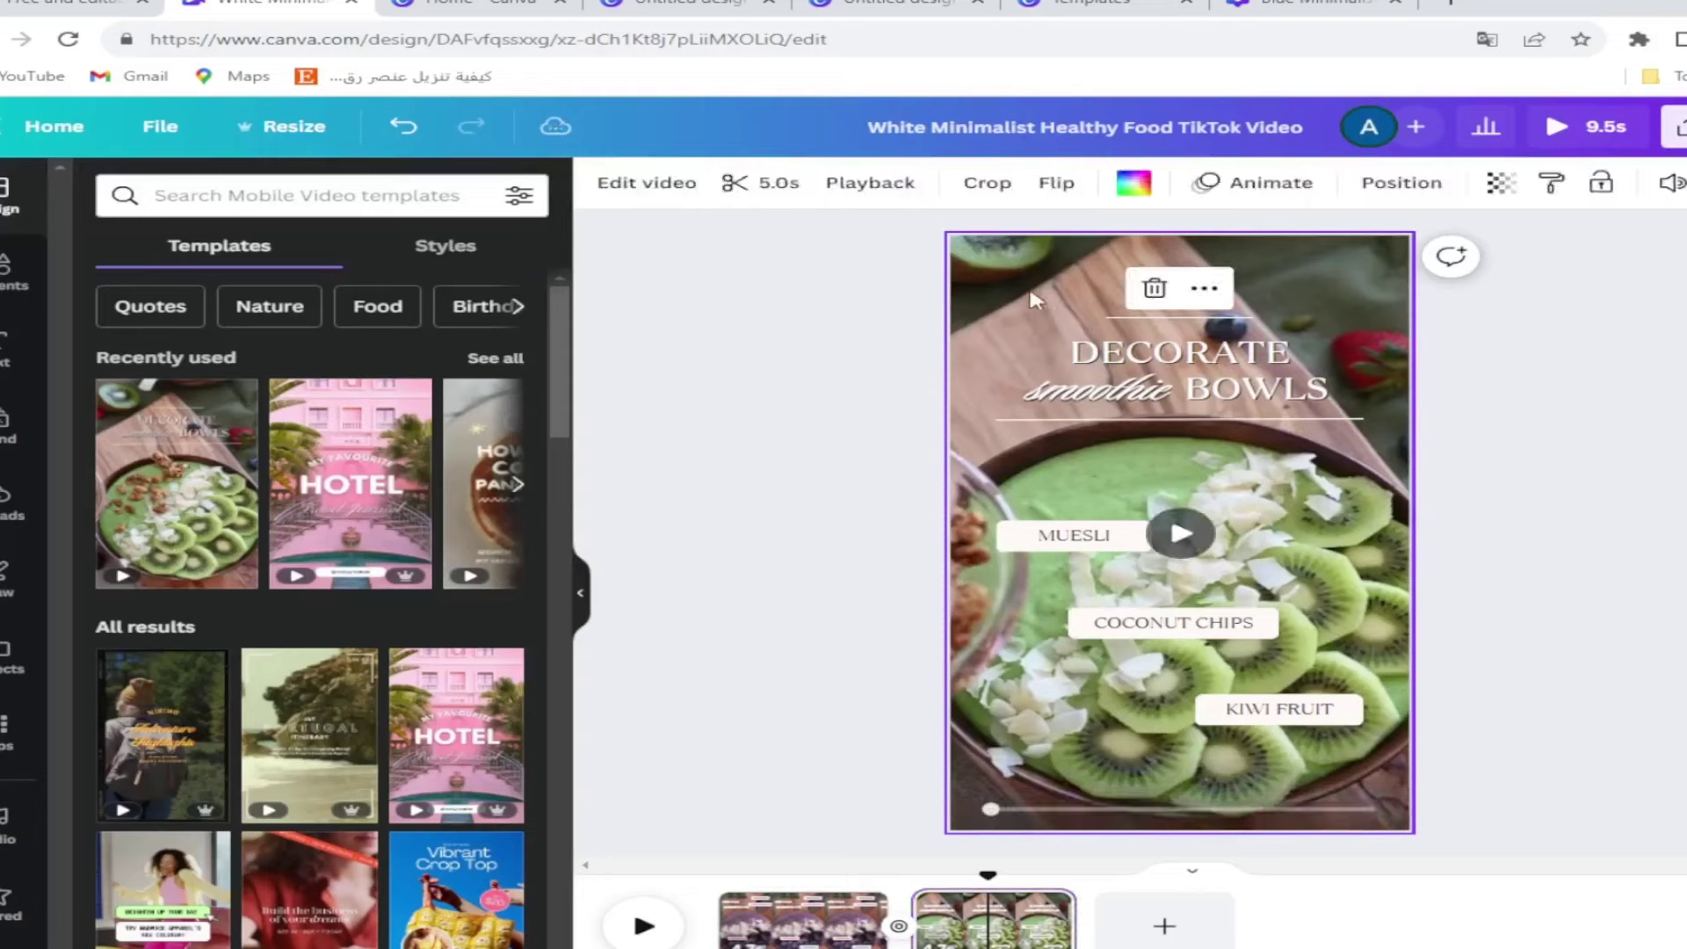
pyautogui.click(1053, 195)
pyautogui.click(1067, 239)
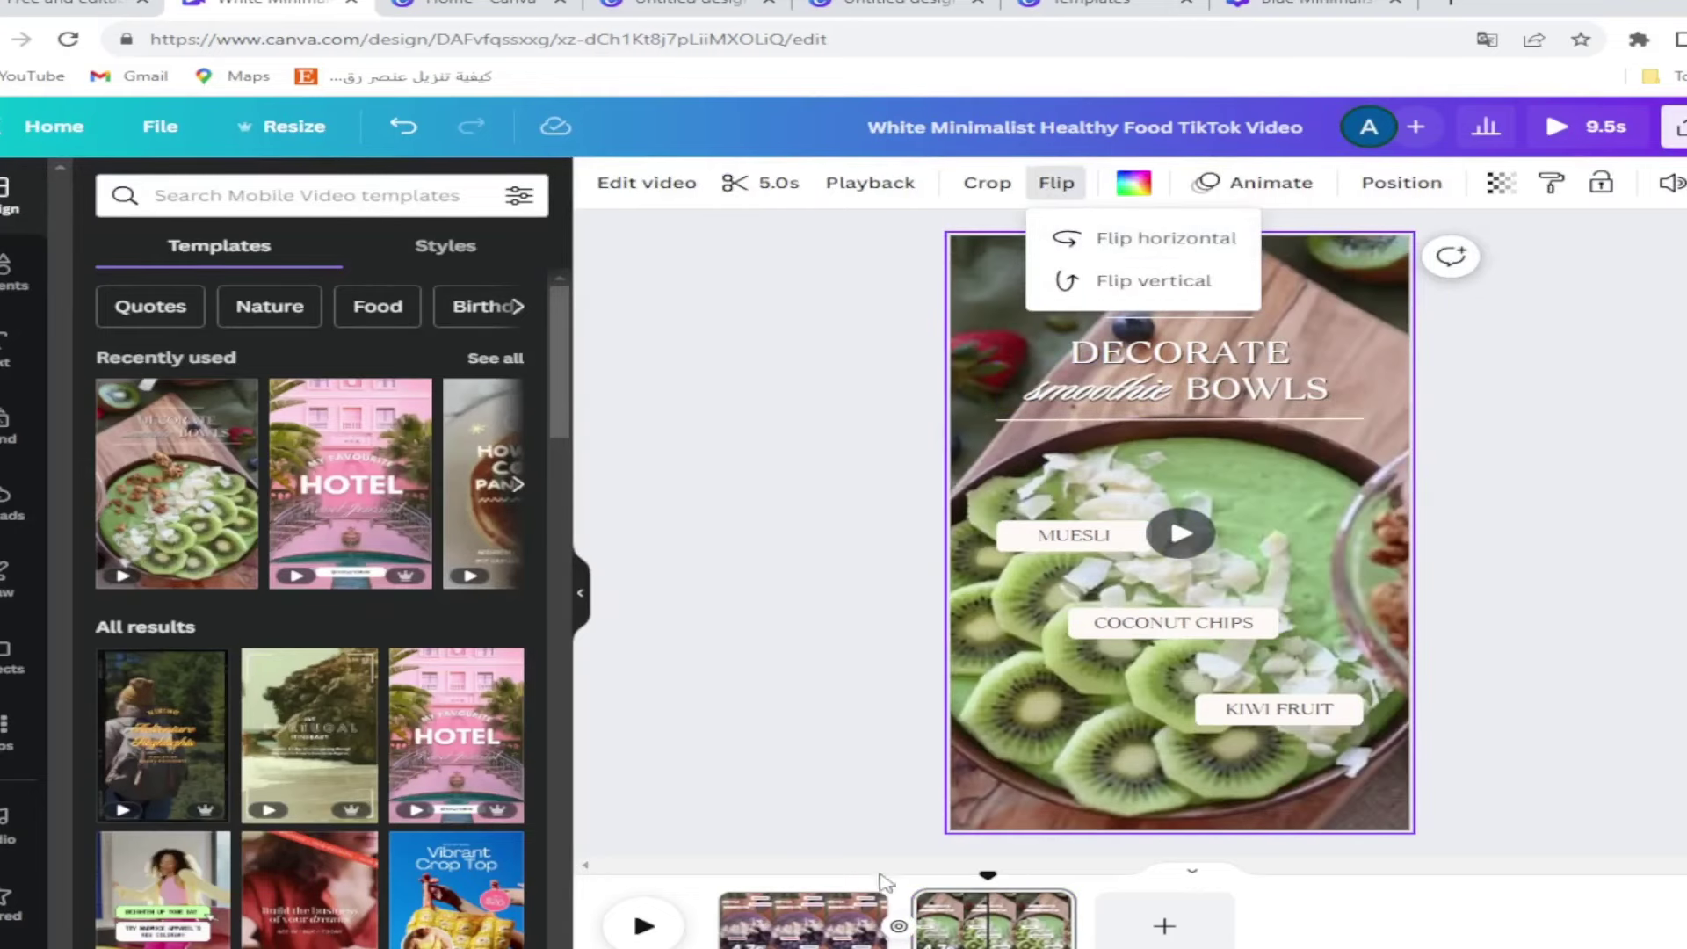
pyautogui.click(867, 914)
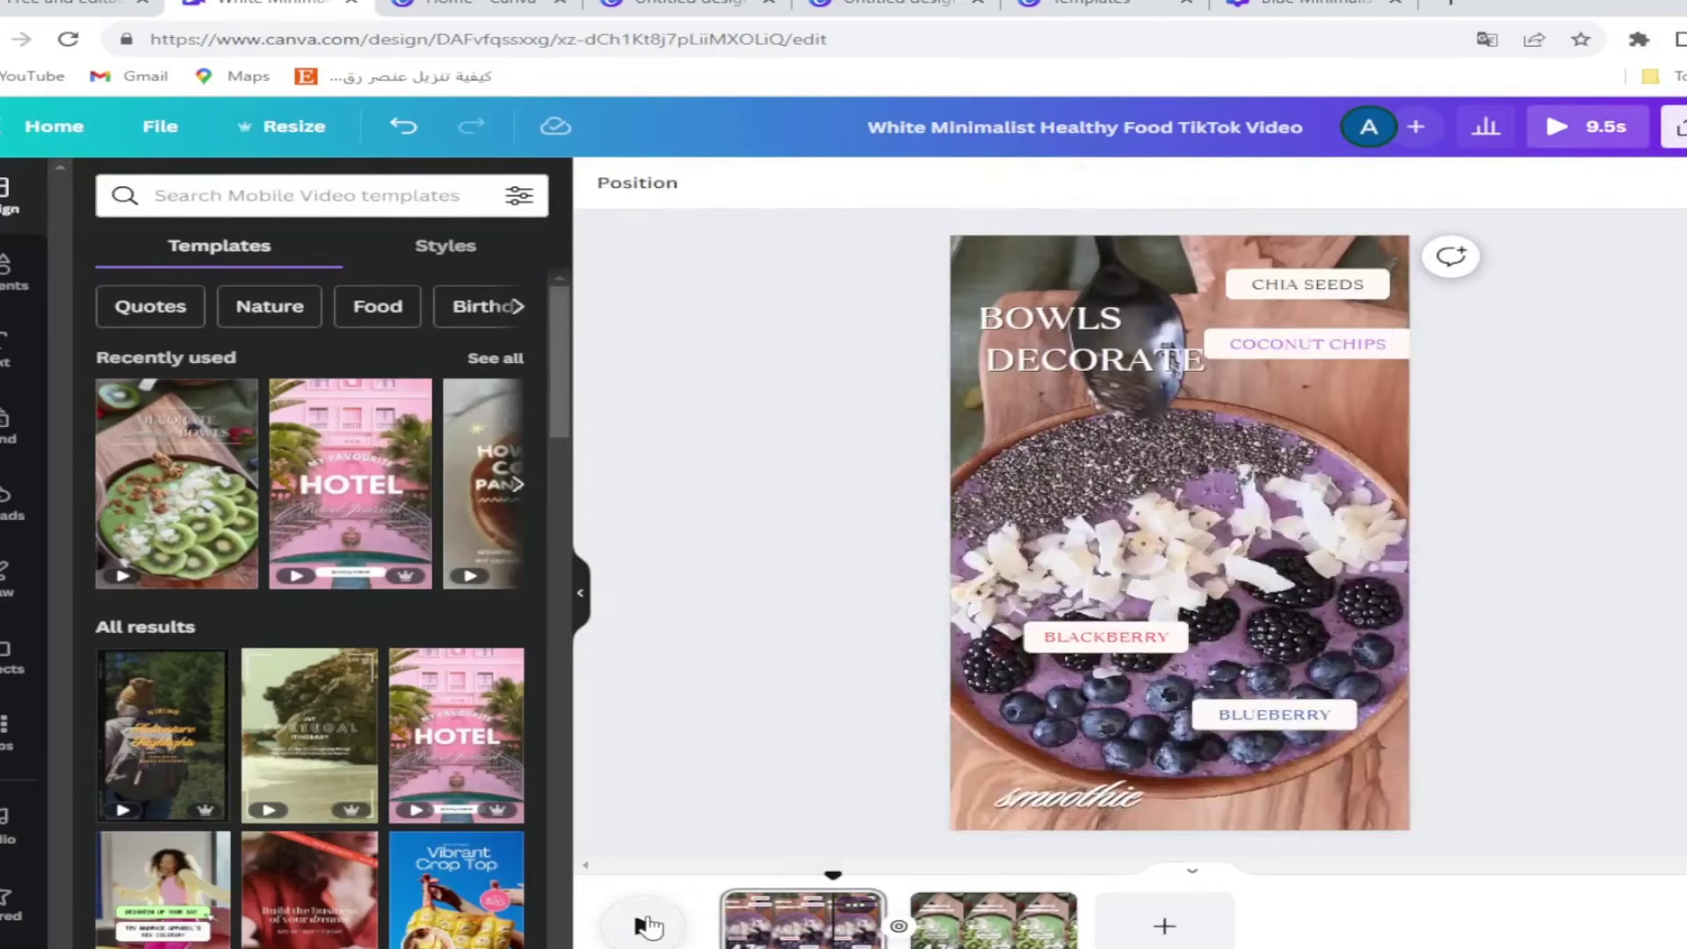
pyautogui.click(644, 924)
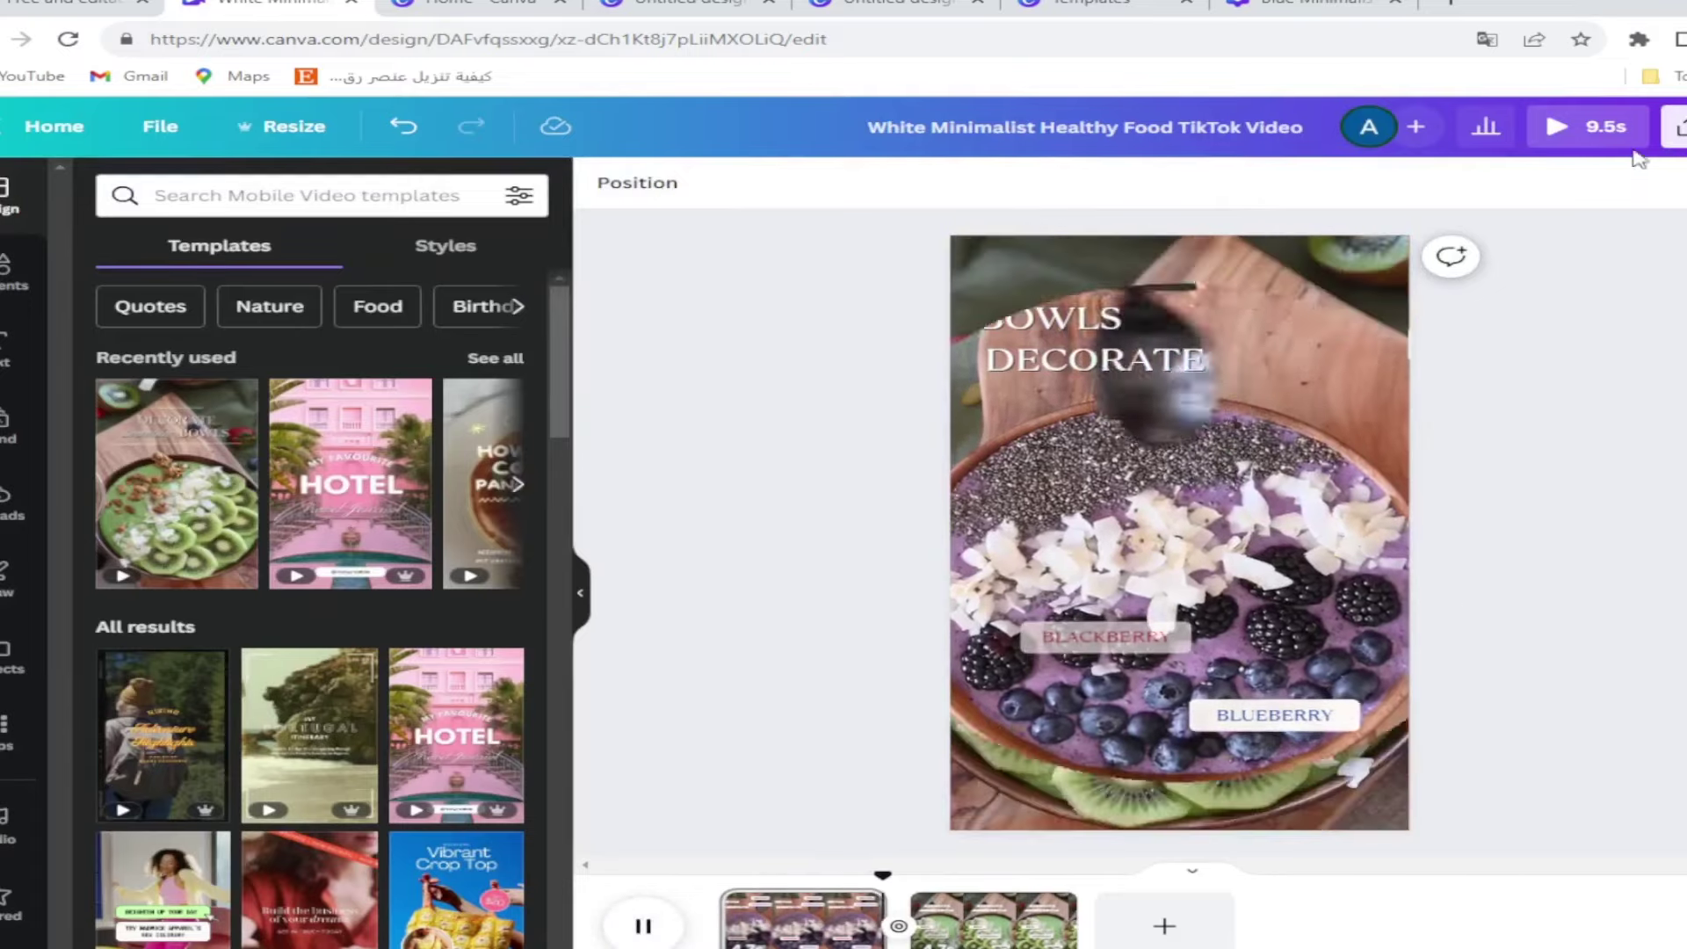